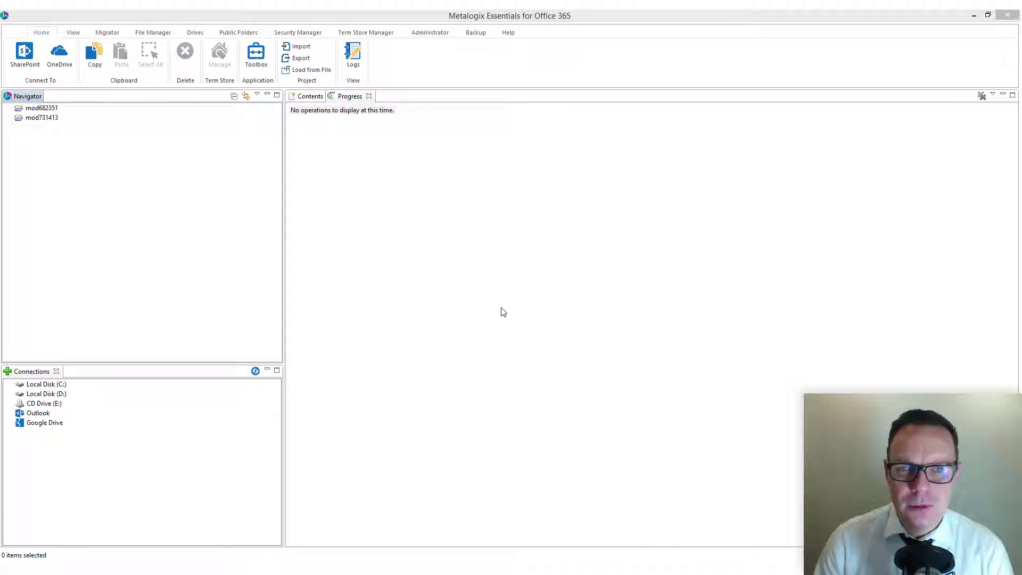
Open the Administrator Reports page with its dashboard report options.
click(431, 33)
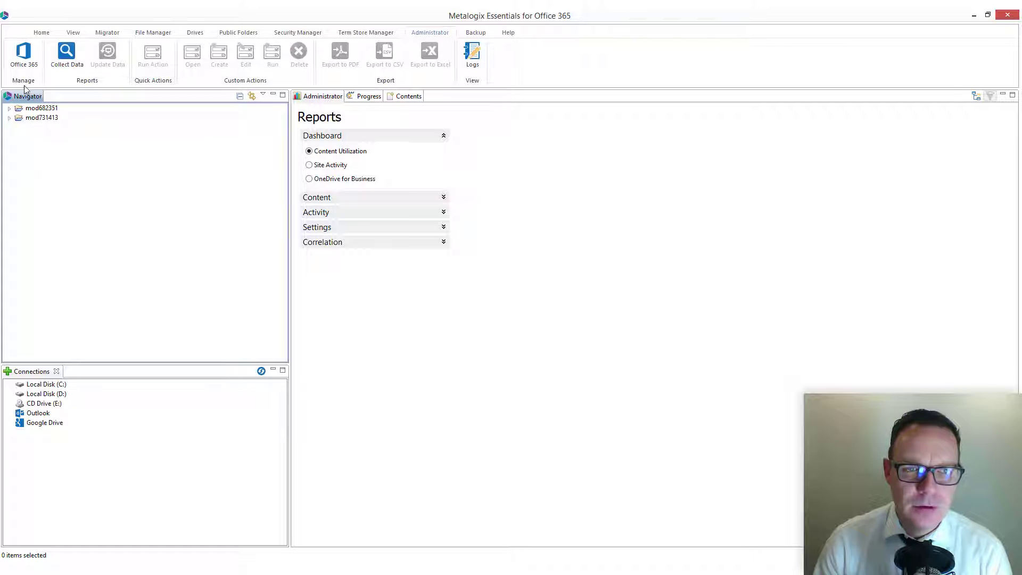
Add an Office 365 Administration connection for the demo tenant using the admin account and password.
click(24, 59)
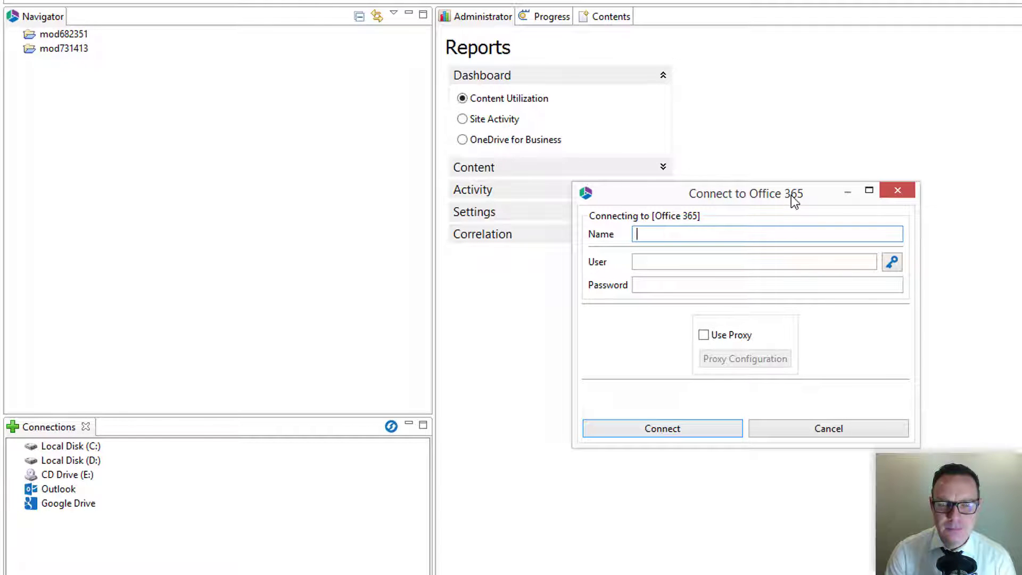
text(mod682351)
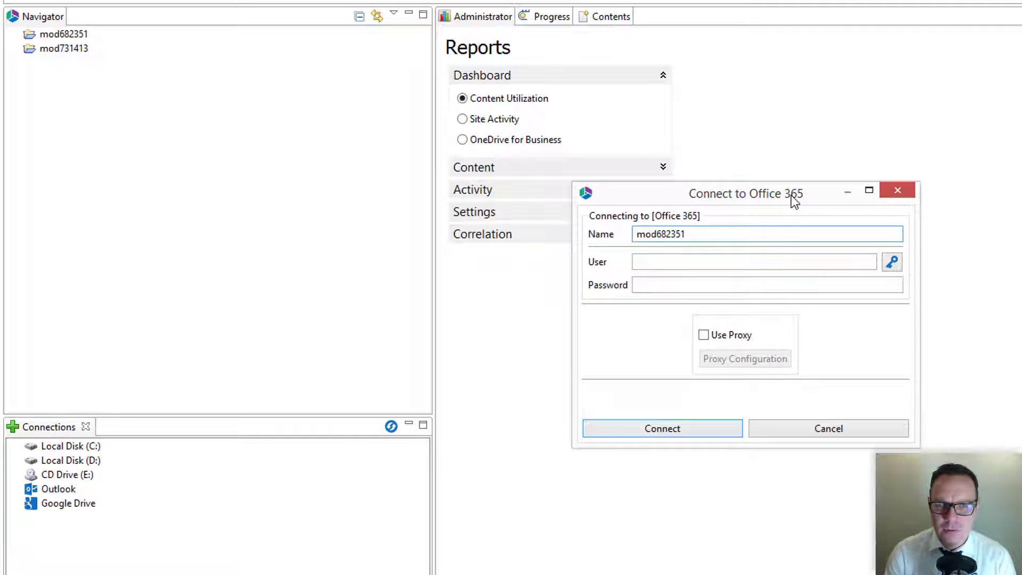
text(Adm)
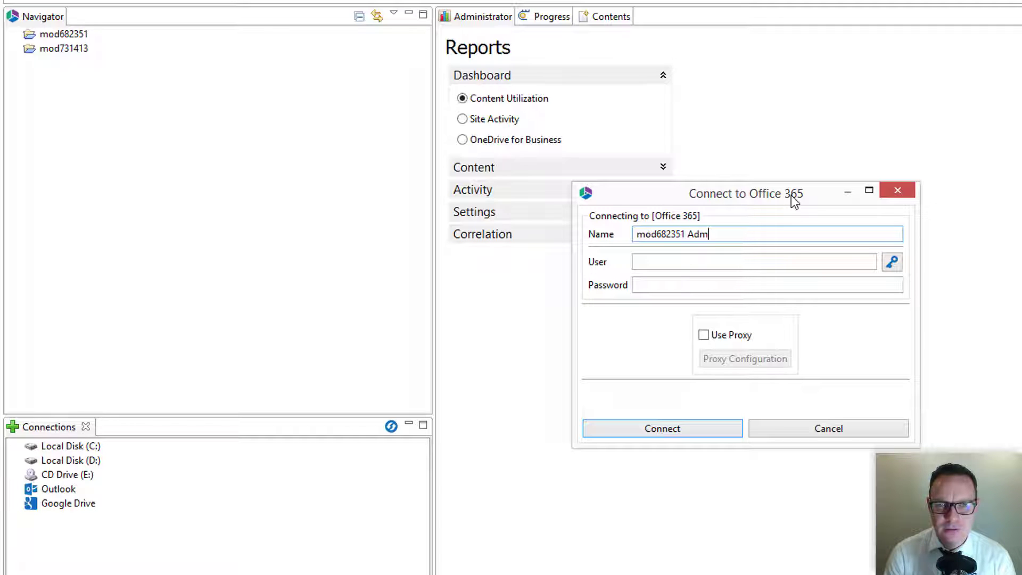
text(inistration)
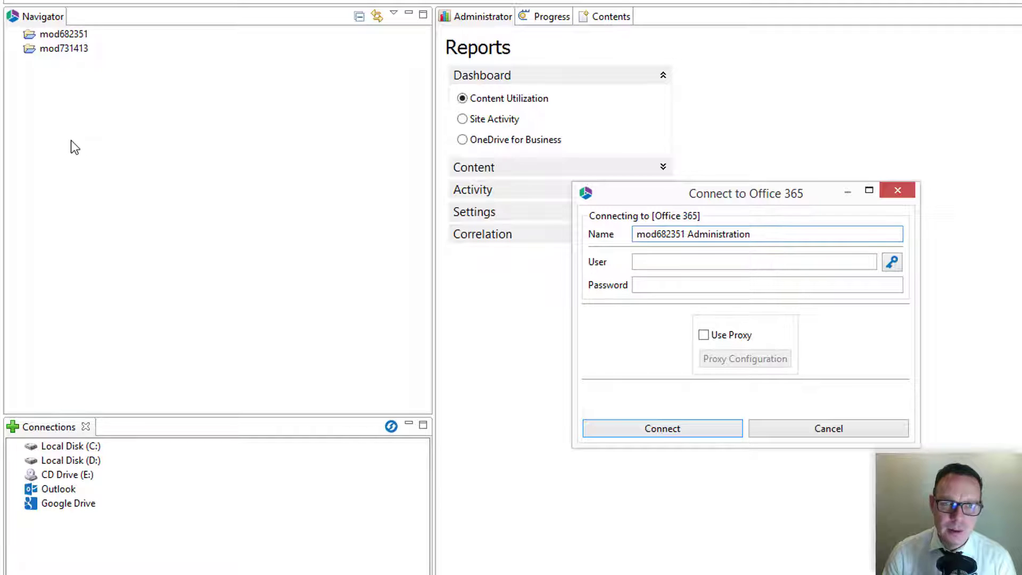
click(724, 265)
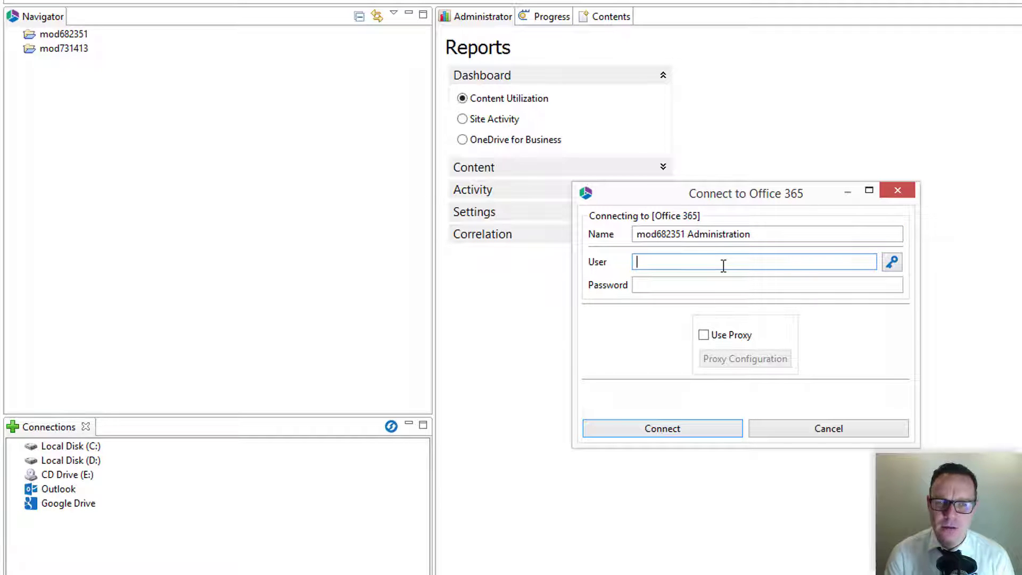
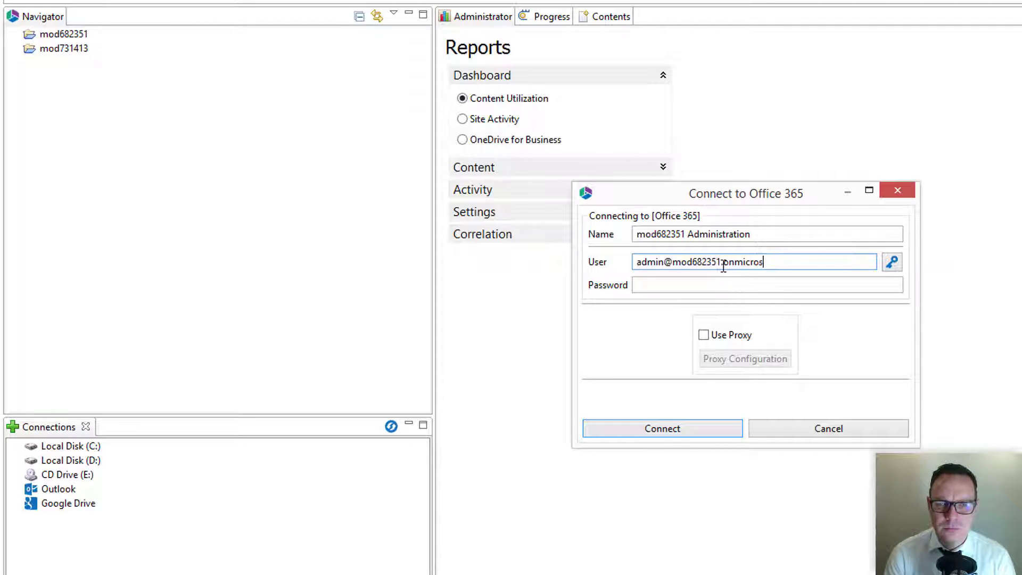
key(Tab)
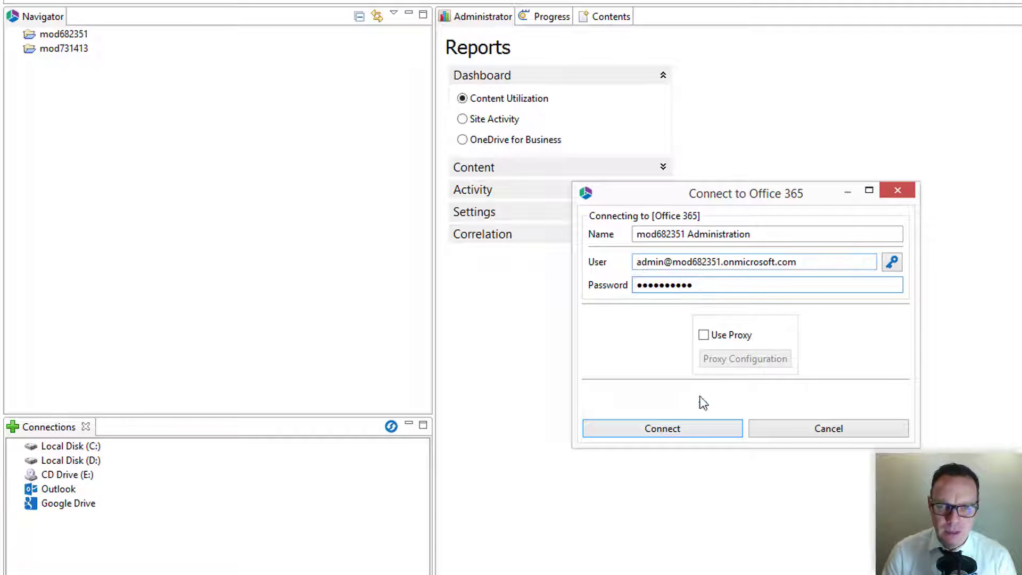
click(685, 426)
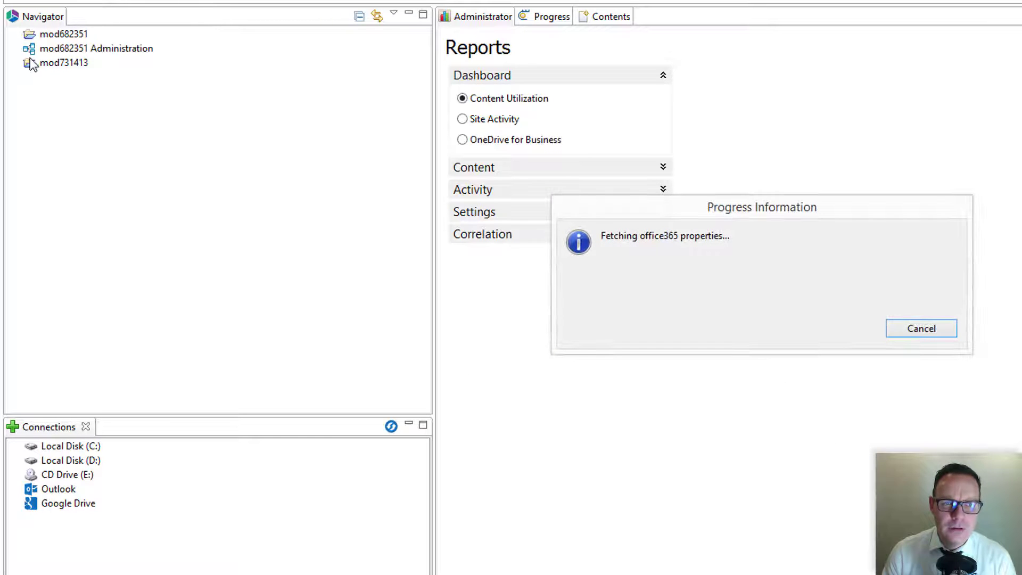
click(61, 53)
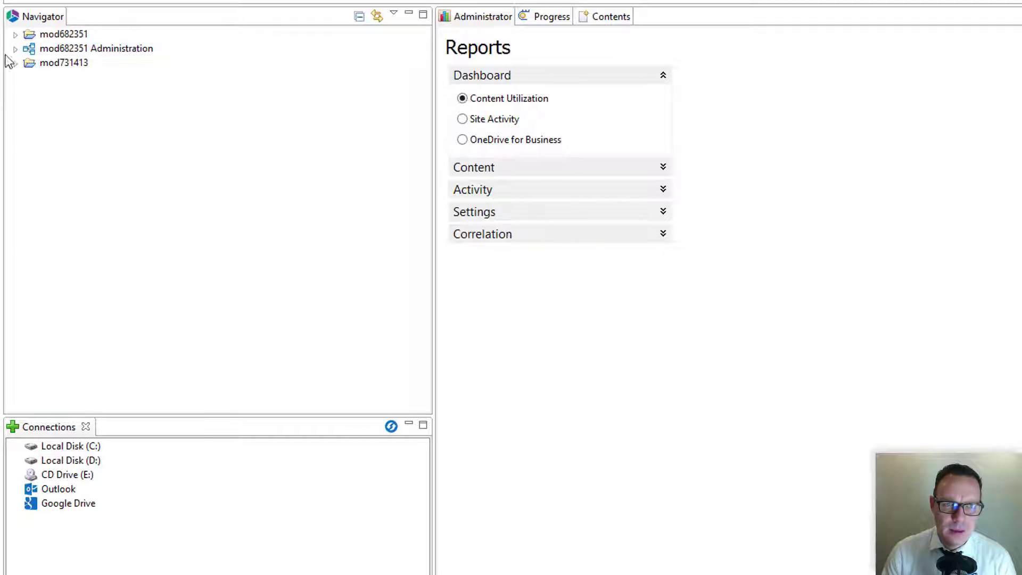
Expand the Administration connection and Contoso node, then open the Office 365 Licenses table of 32 users.
click(15, 48)
click(36, 64)
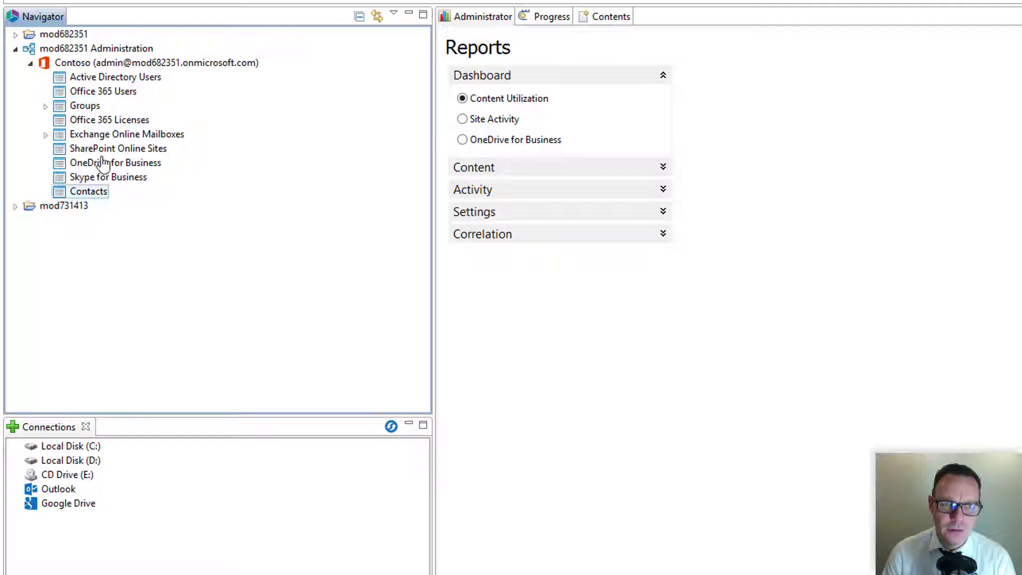
double_click(105, 121)
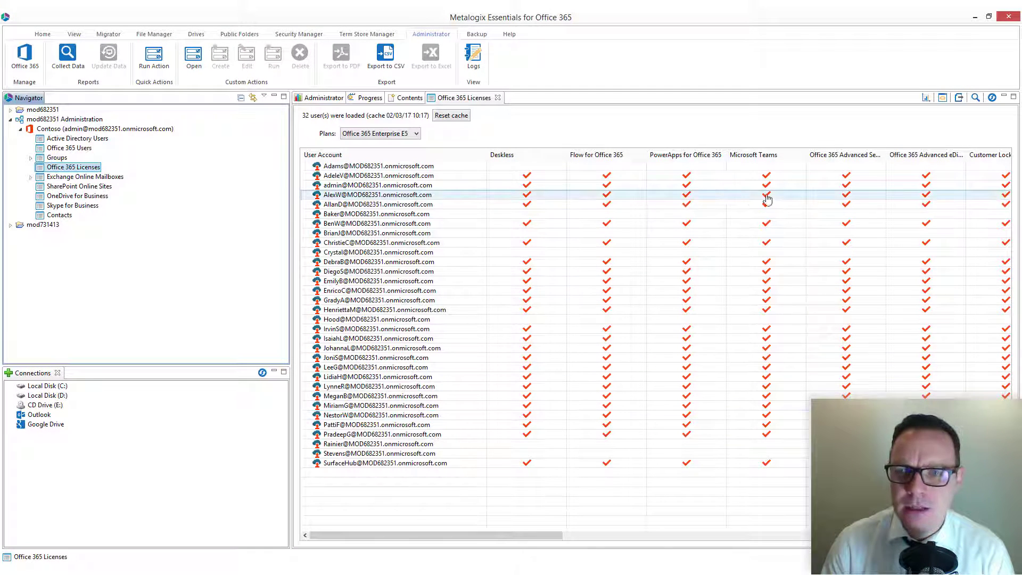
mouse_move(505, 535)
mouse_down()
mouse_move(944, 542)
mouse_move(505, 537)
mouse_up()
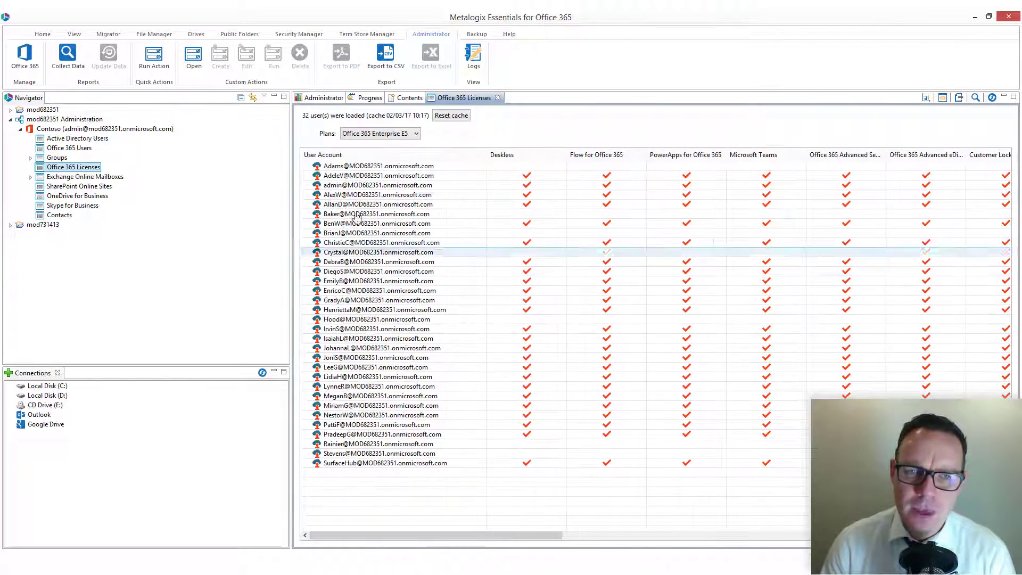
right_click(361, 182)
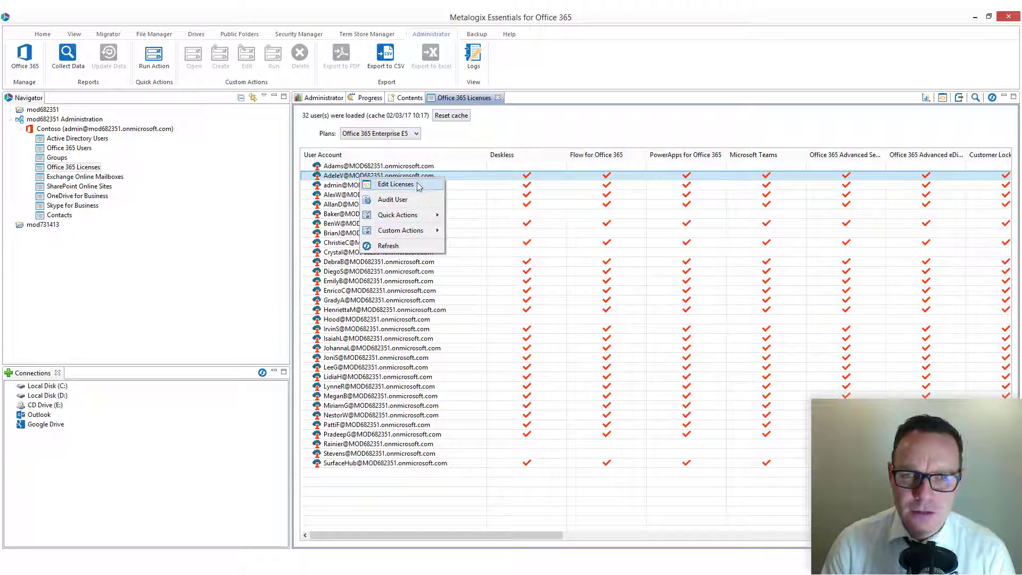
click(395, 184)
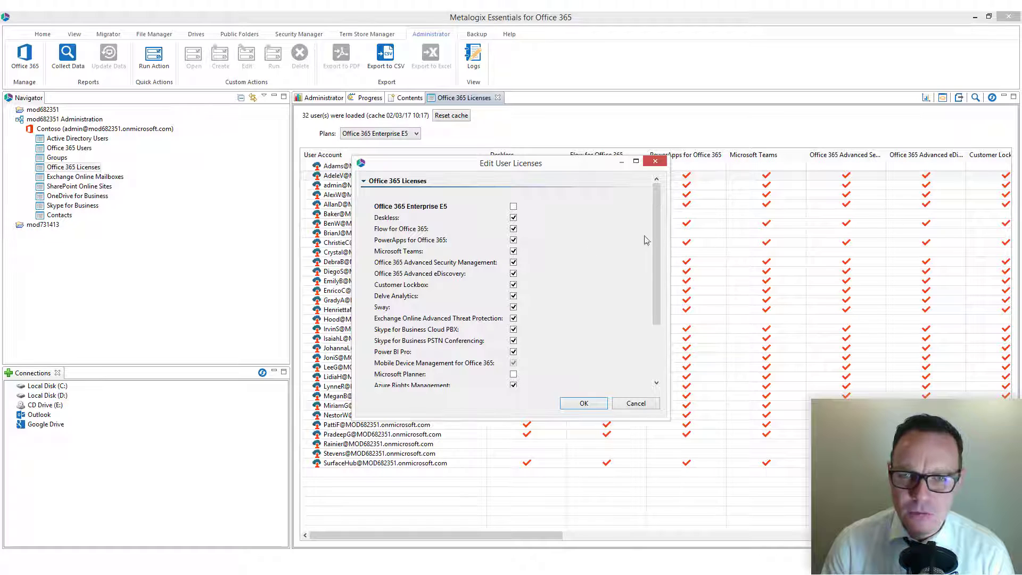
drag(654, 243, 654, 256)
click(514, 254)
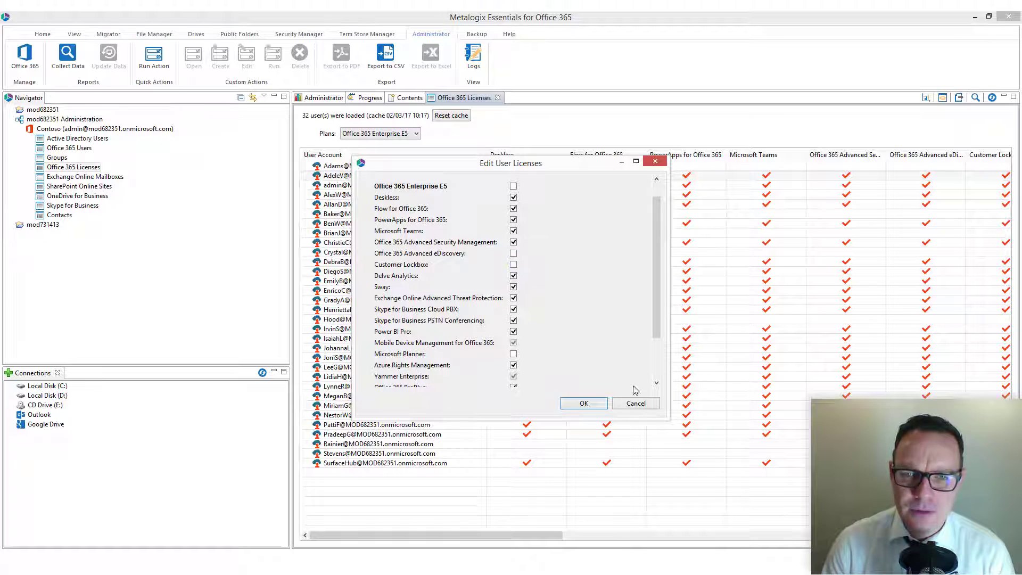
click(635, 404)
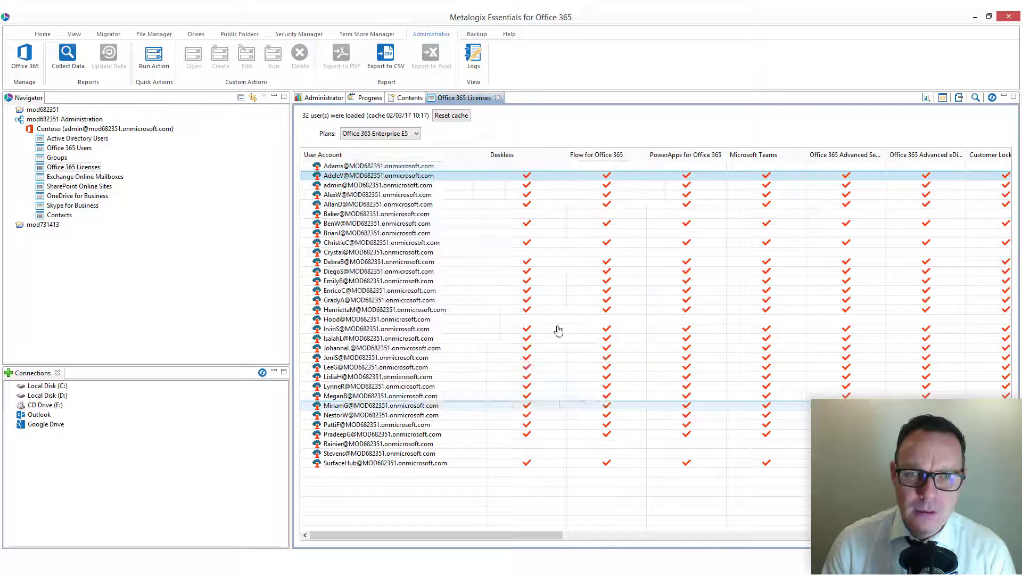
right_click(346, 173)
mouse_move(383, 216)
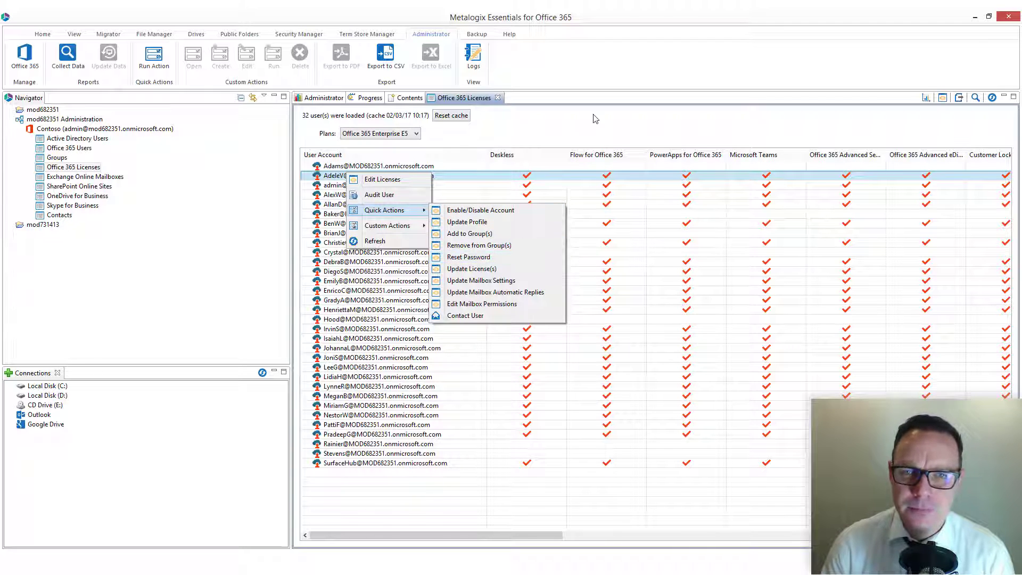
click(584, 134)
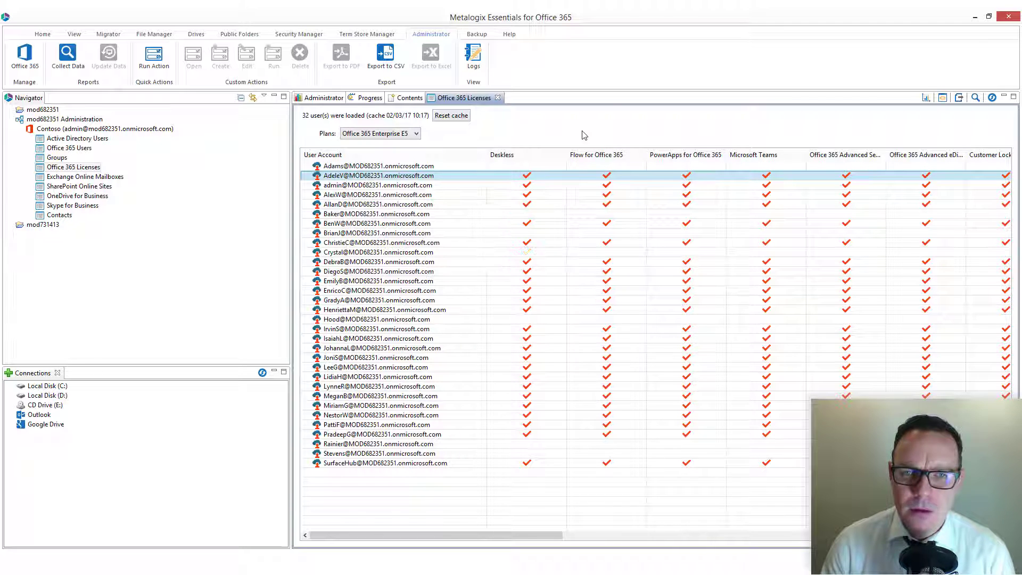
click(84, 170)
right_click(85, 169)
Create and open 'New View' of Office 365 Licenses showing only Sway and Delve Analytics.
click(109, 176)
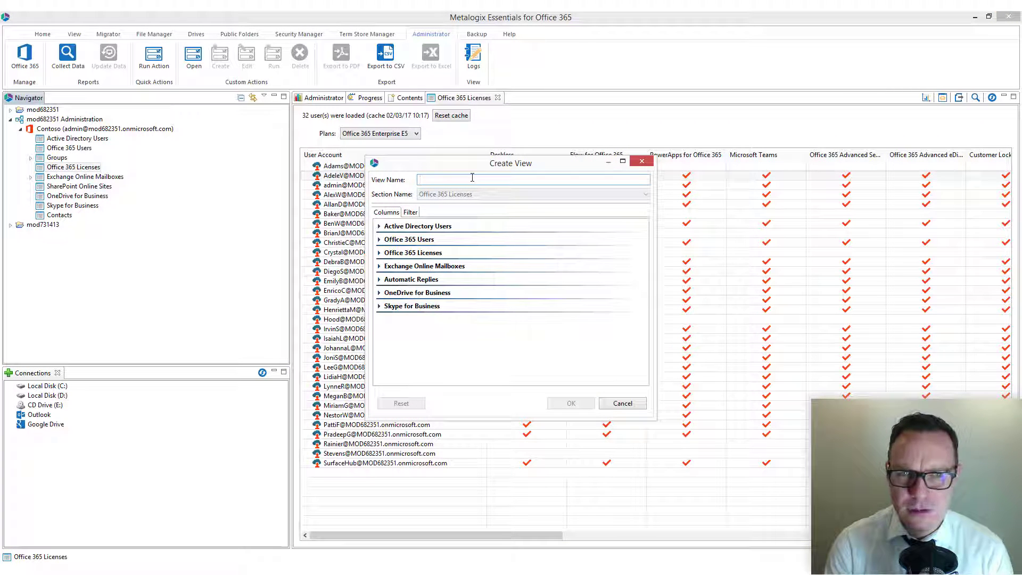
text(New View)
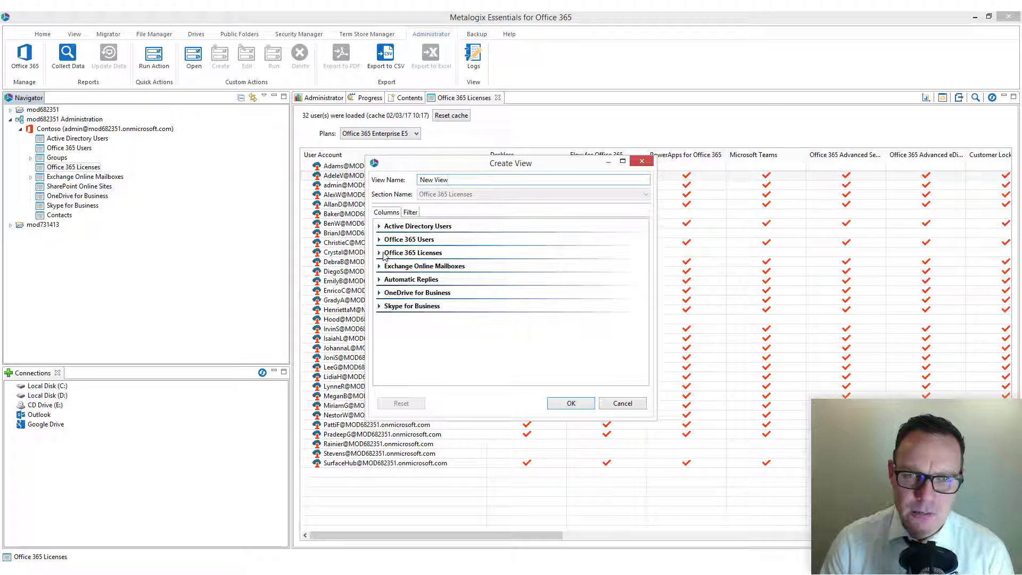
click(379, 253)
drag(641, 258, 609, 290)
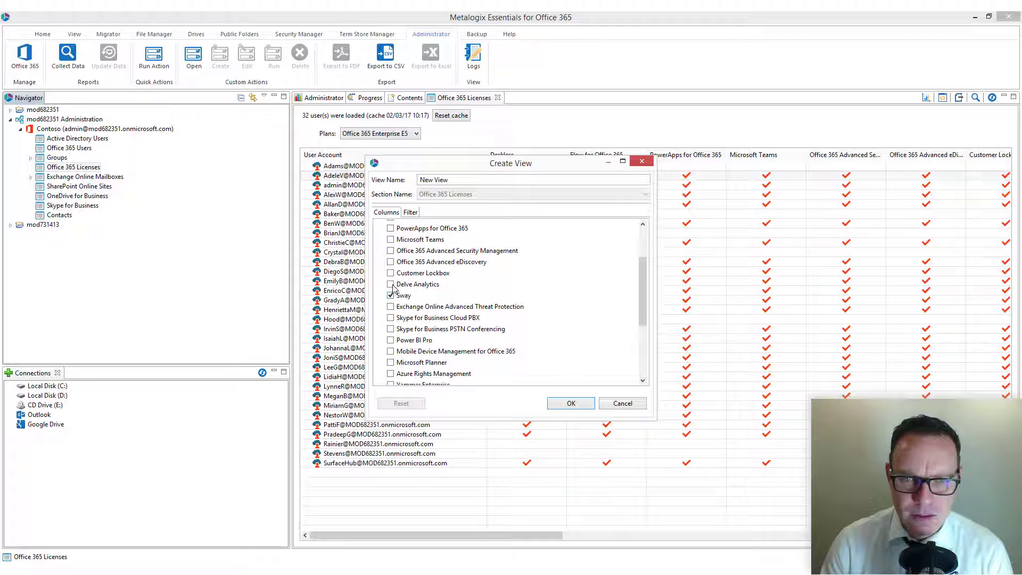
click(570, 403)
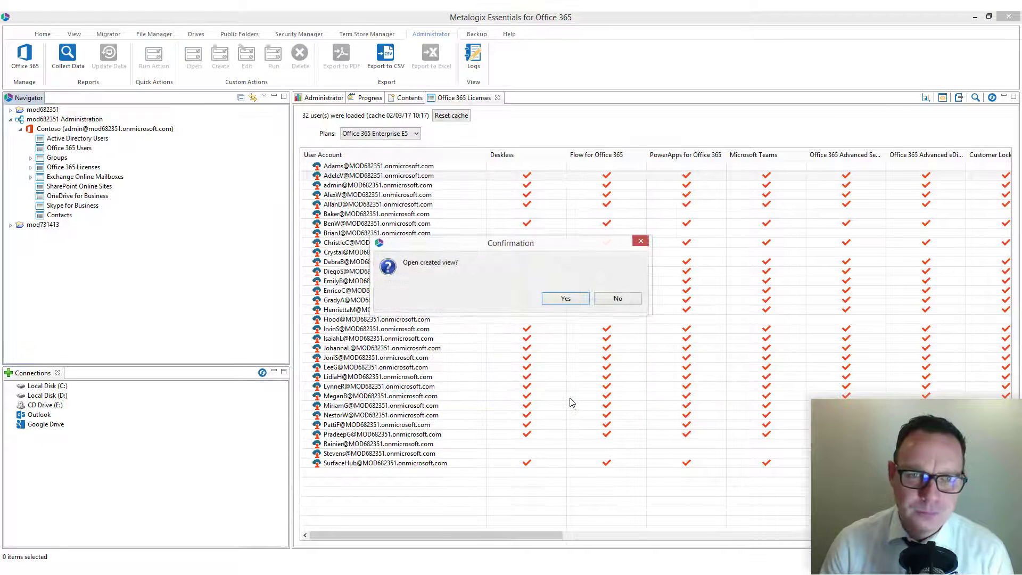
click(565, 298)
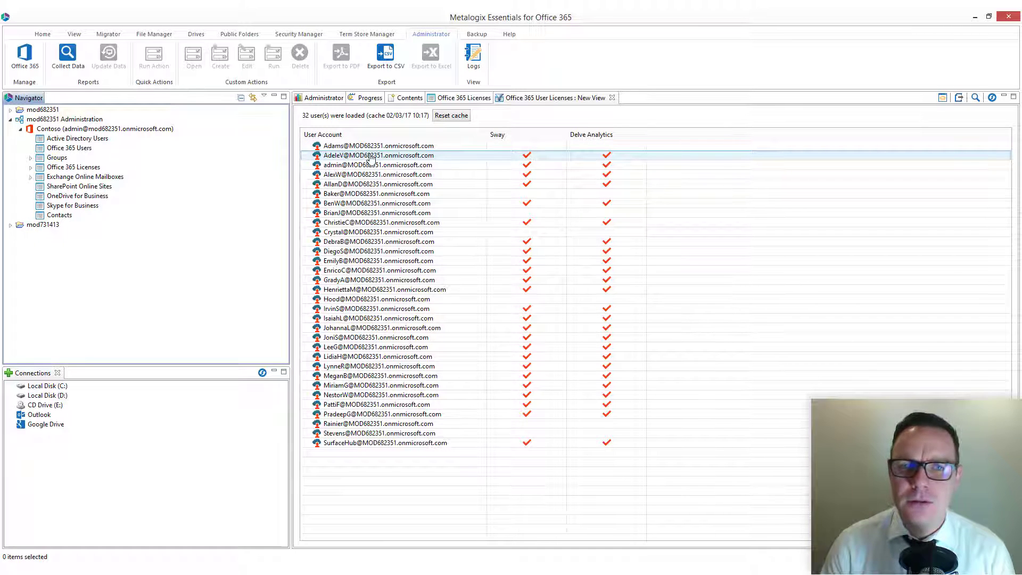
right_click(371, 158)
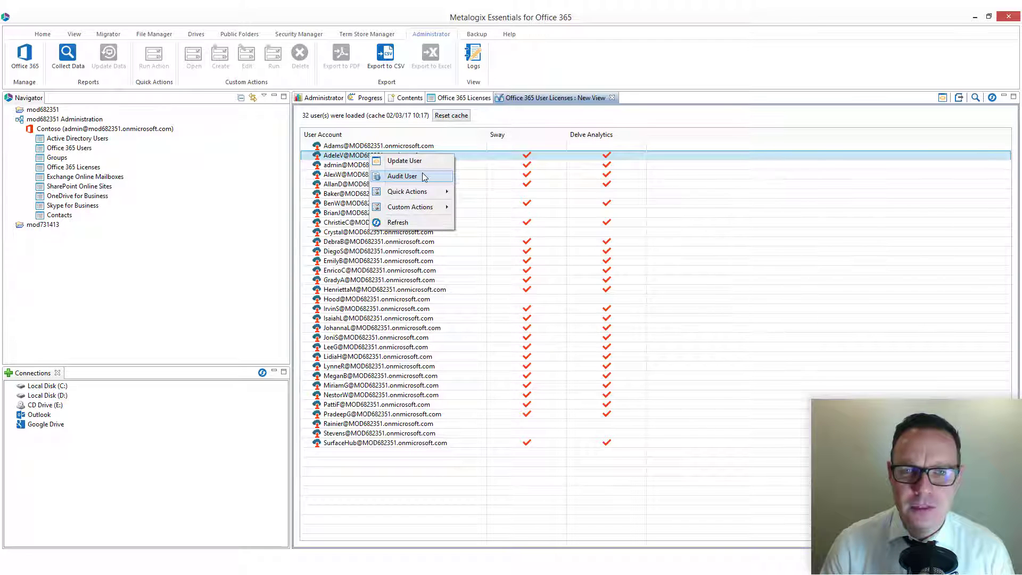
click(655, 156)
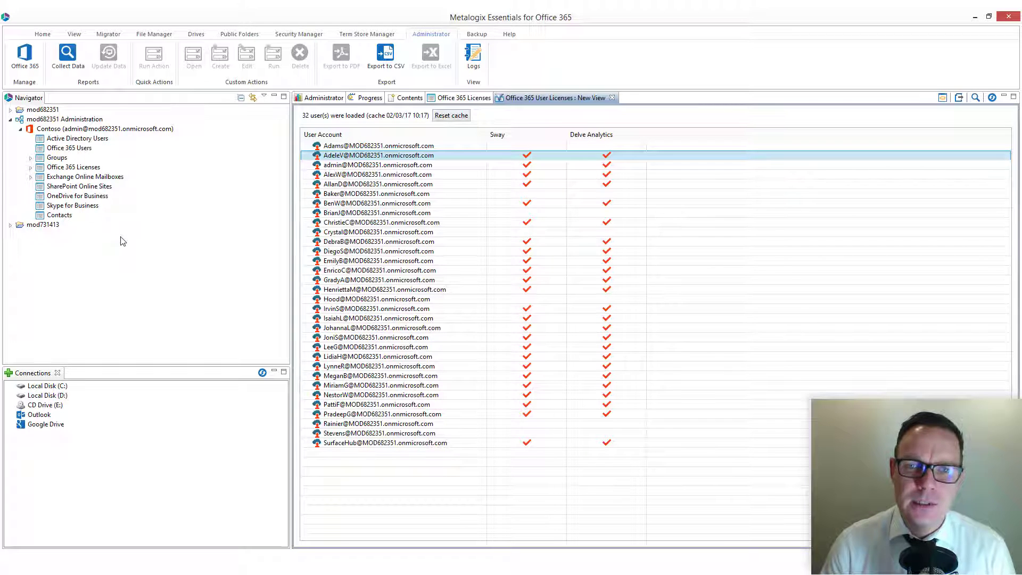
right_click(373, 155)
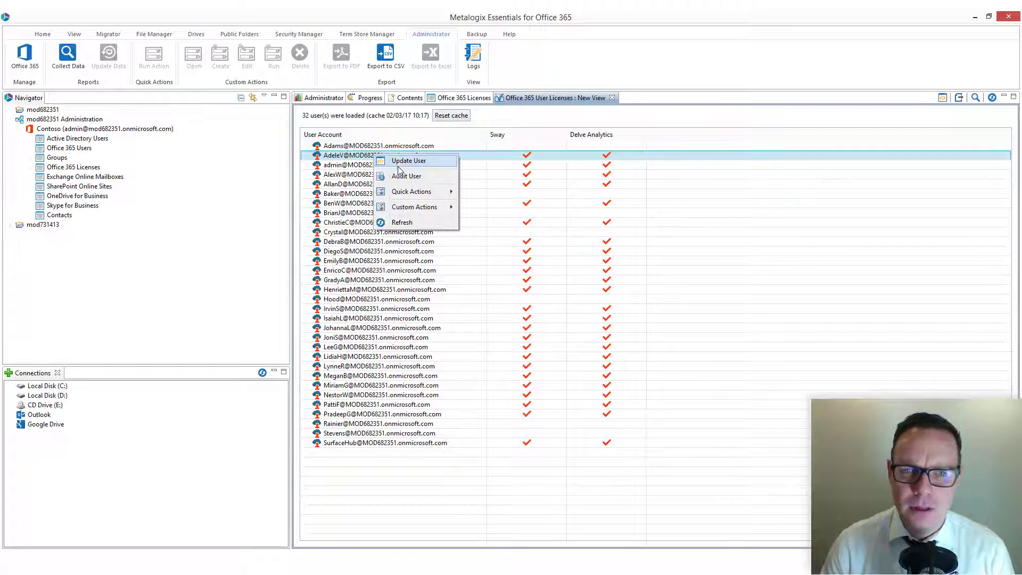
click(674, 185)
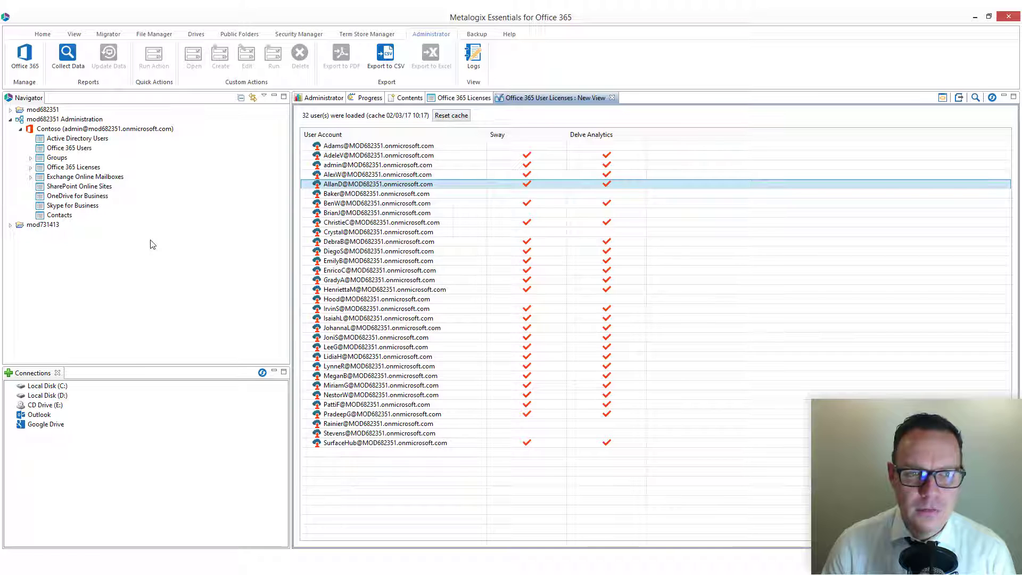
key(super+r)
text(iexplo)
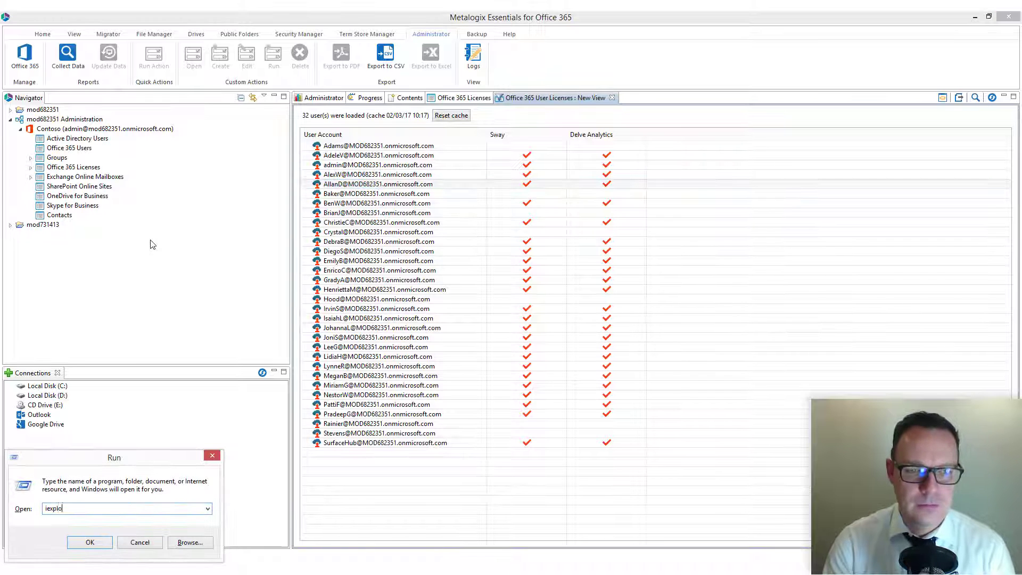
text(re -private)
key(Return)
text(mod731413.sharepoint.com)
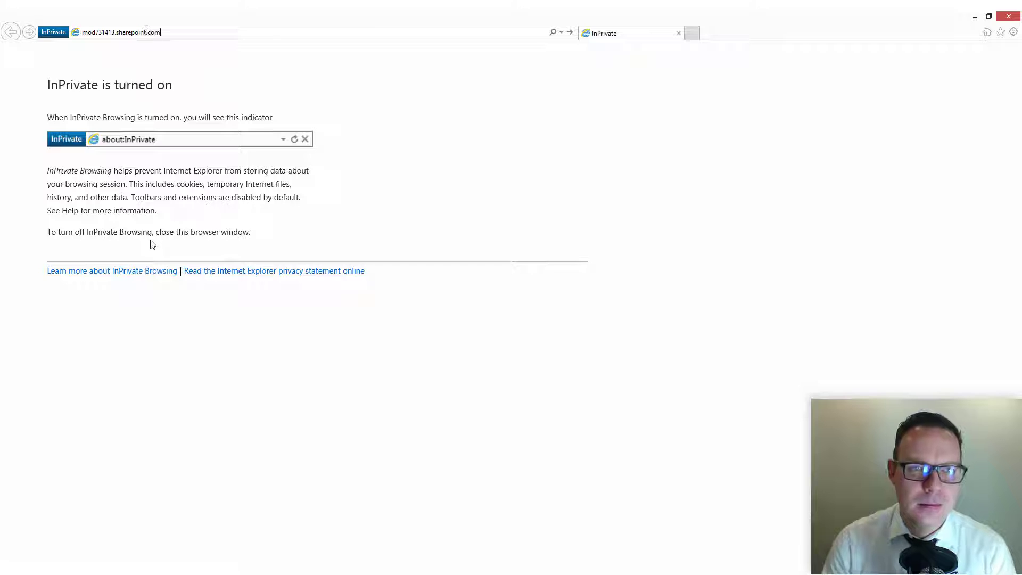
key(Home)
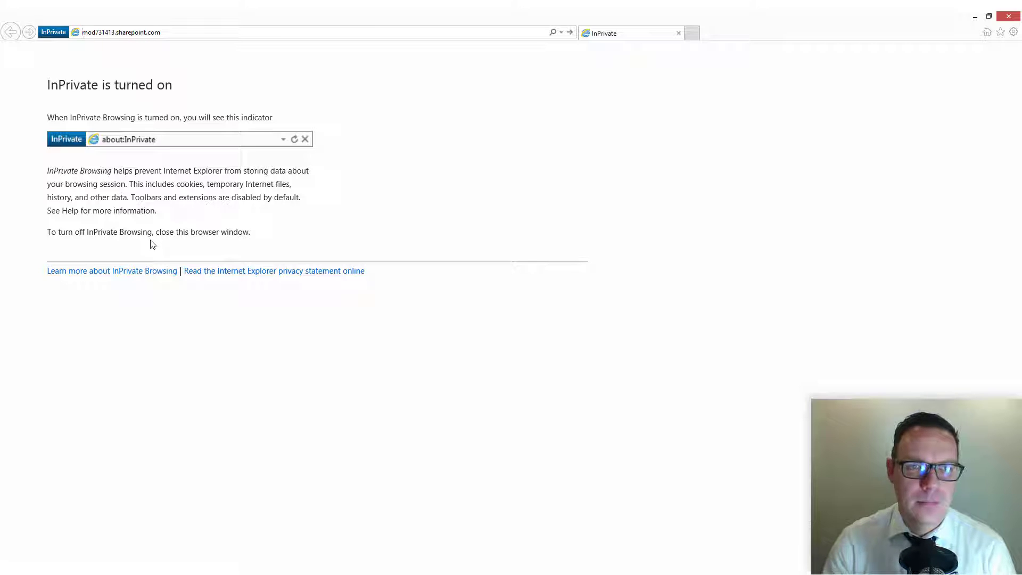
text(https:)
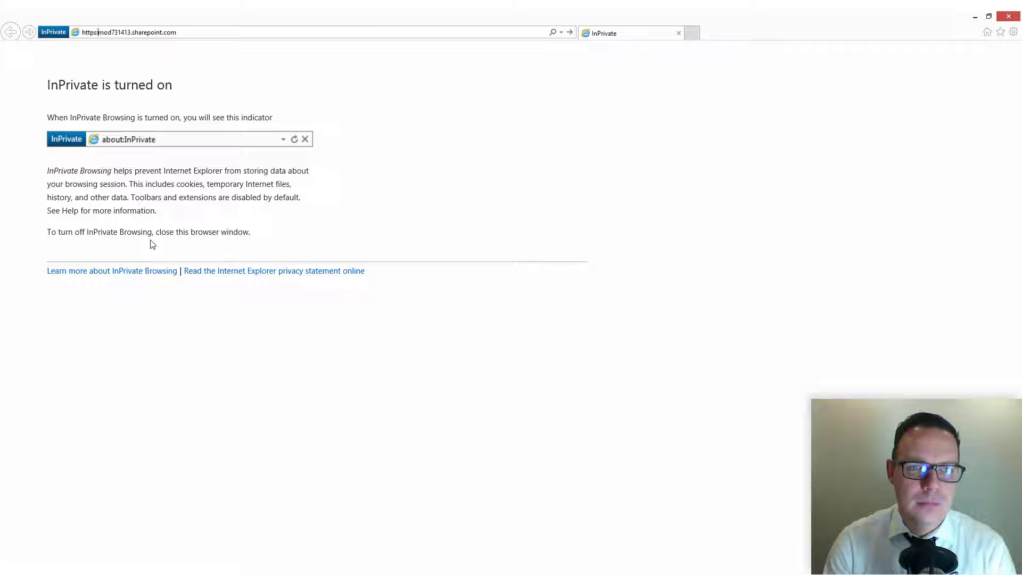
text(//)
key(Return)
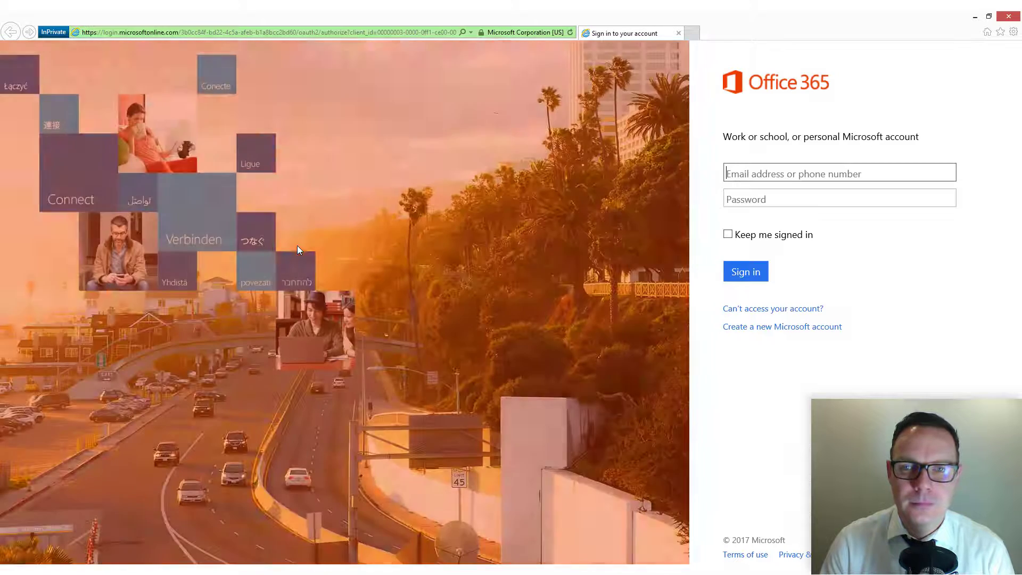
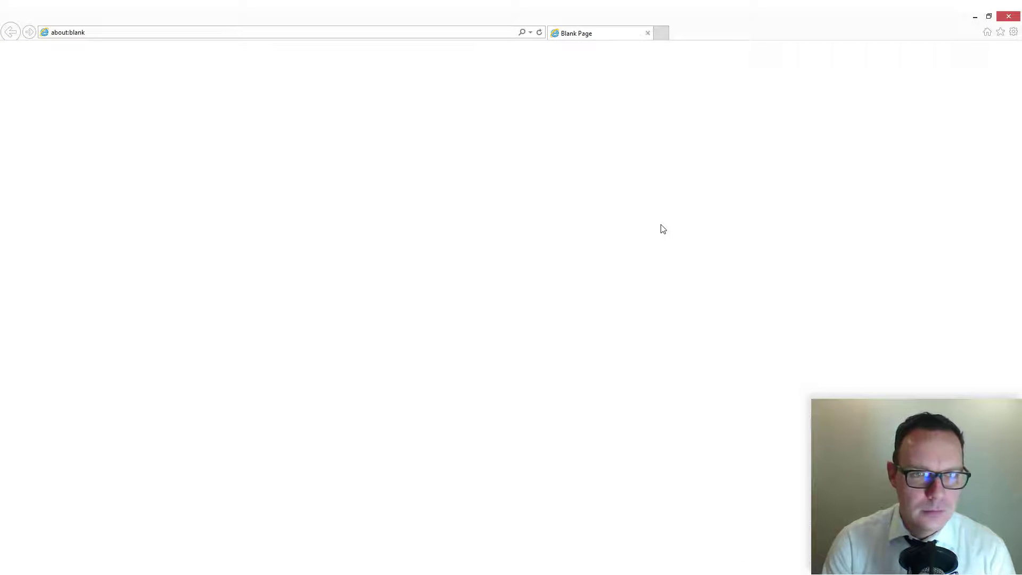
Sign in to Office 365 with the admin e-mail address and password.
key(alt+Tab)
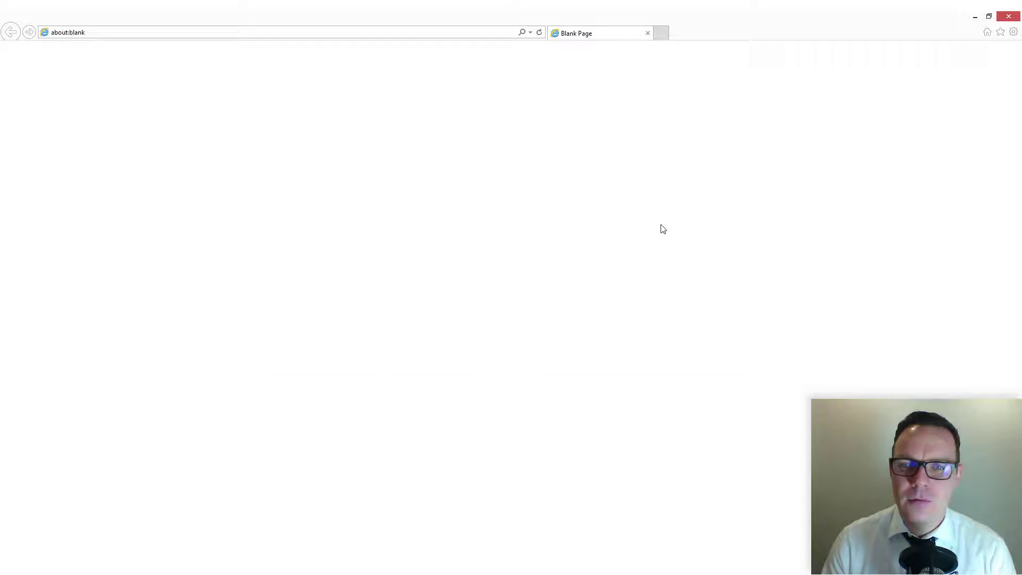
key(alt+Tab)
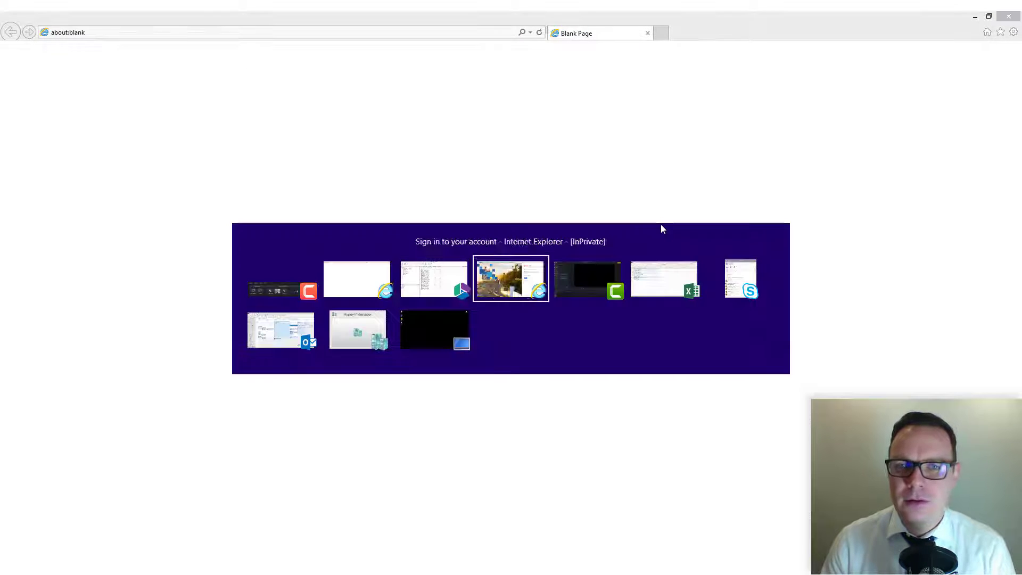
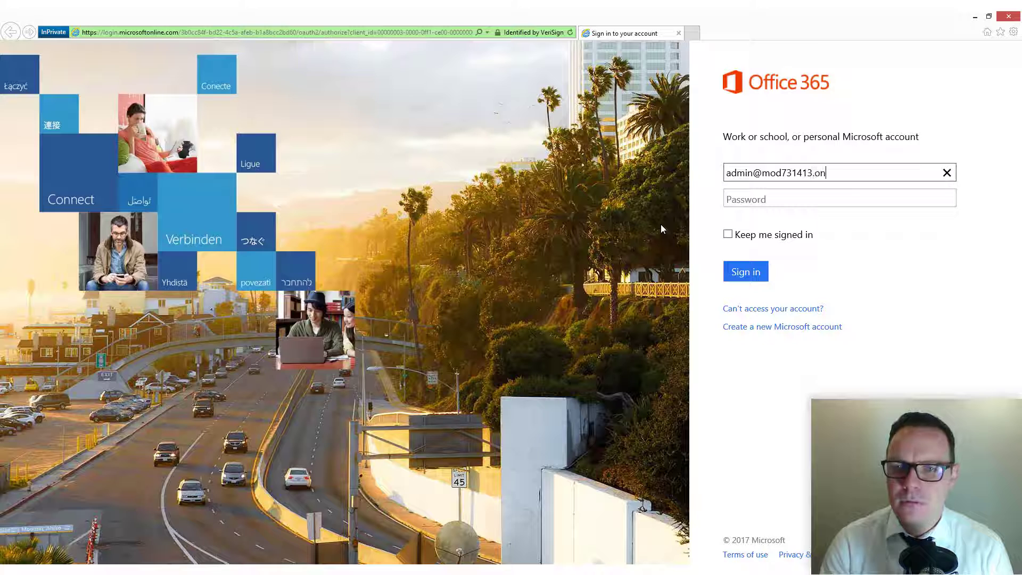
key(Tab)
text(*****)
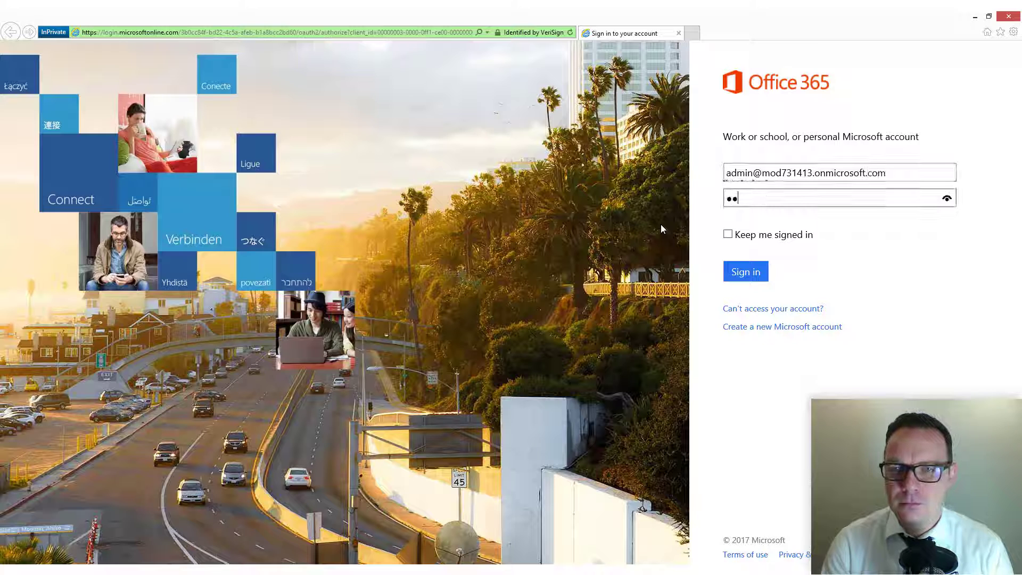
text(*****)
key(Return)
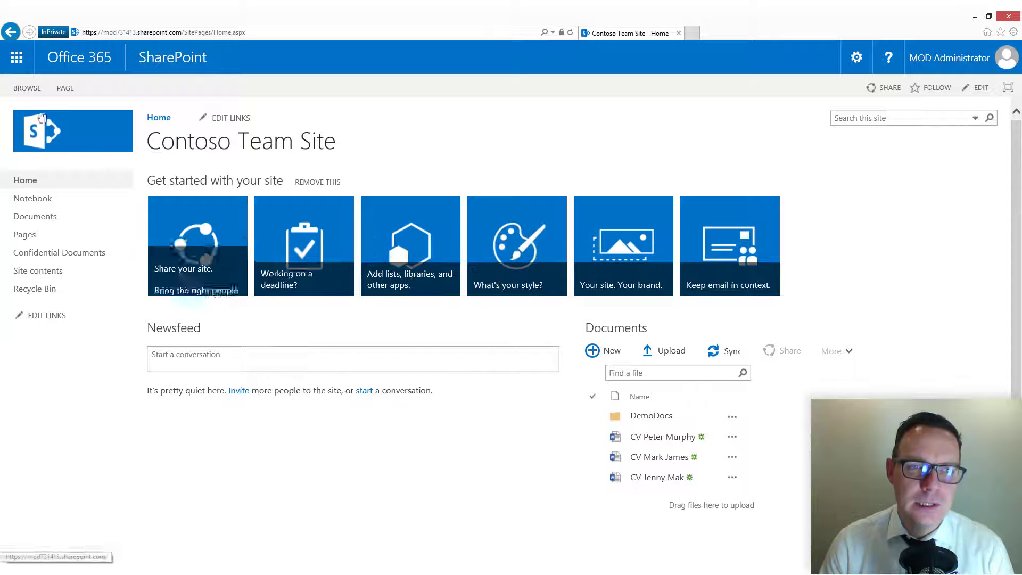
Go from the app launcher to the Admin center, then to the Security & Compliance center.
click(11, 57)
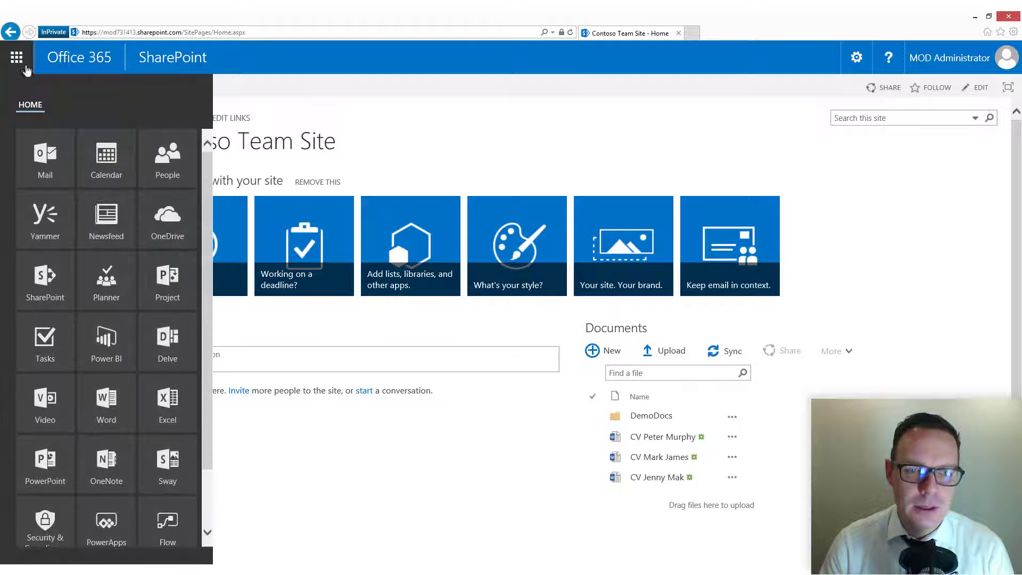
scroll(176, 428, down, 1)
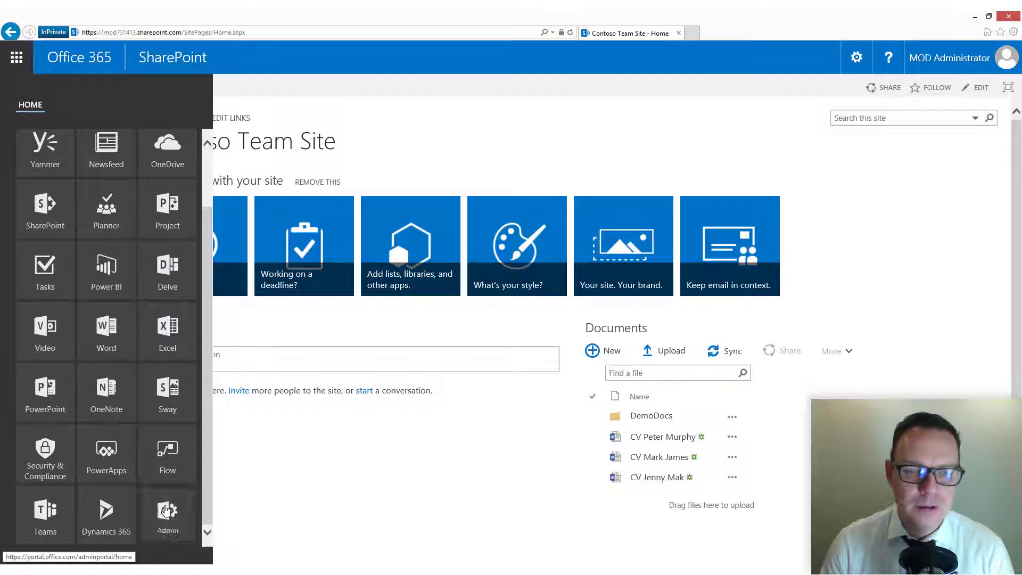
click(167, 511)
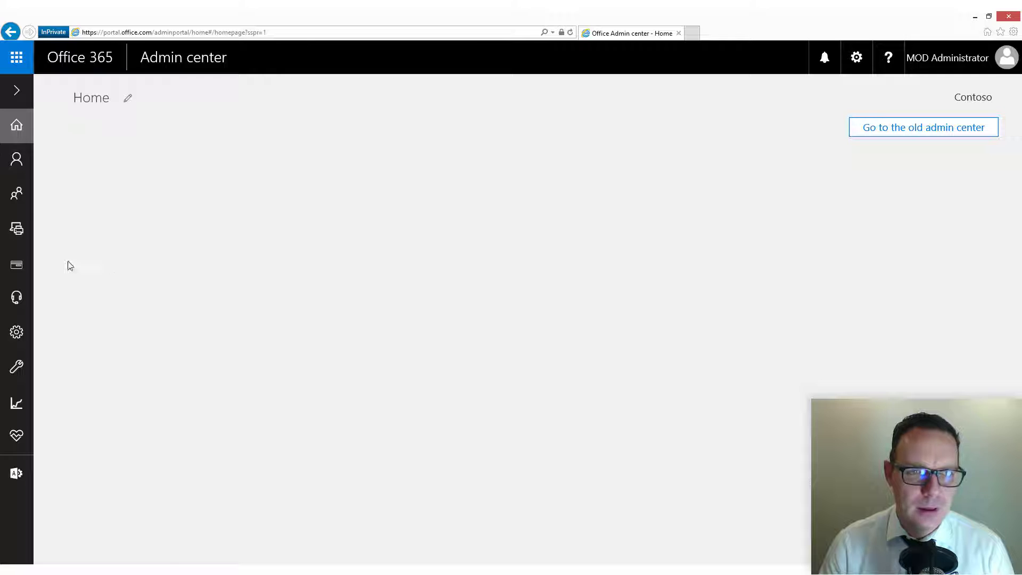
click(23, 95)
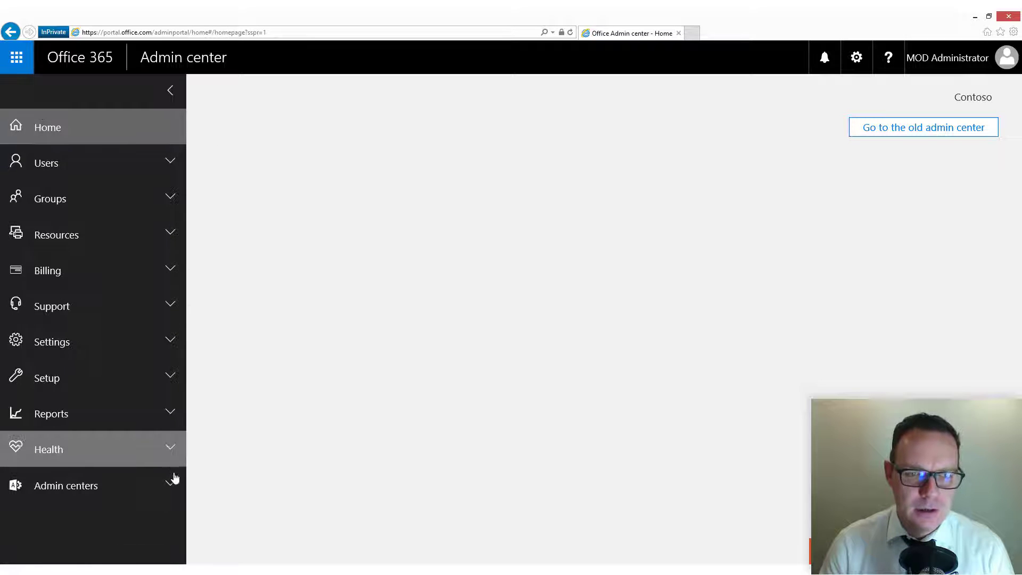
click(174, 480)
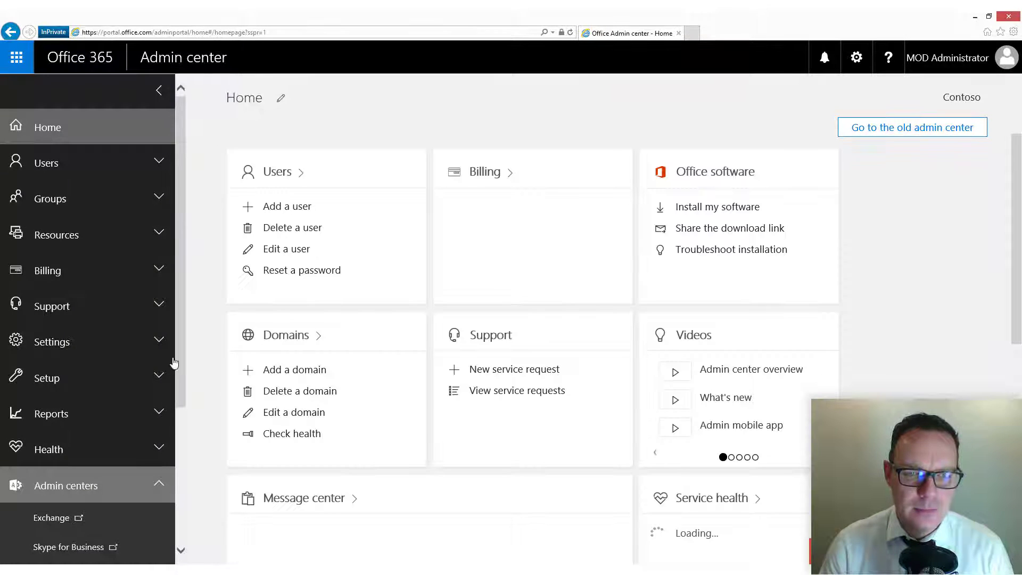
scroll(181, 351, down, 4)
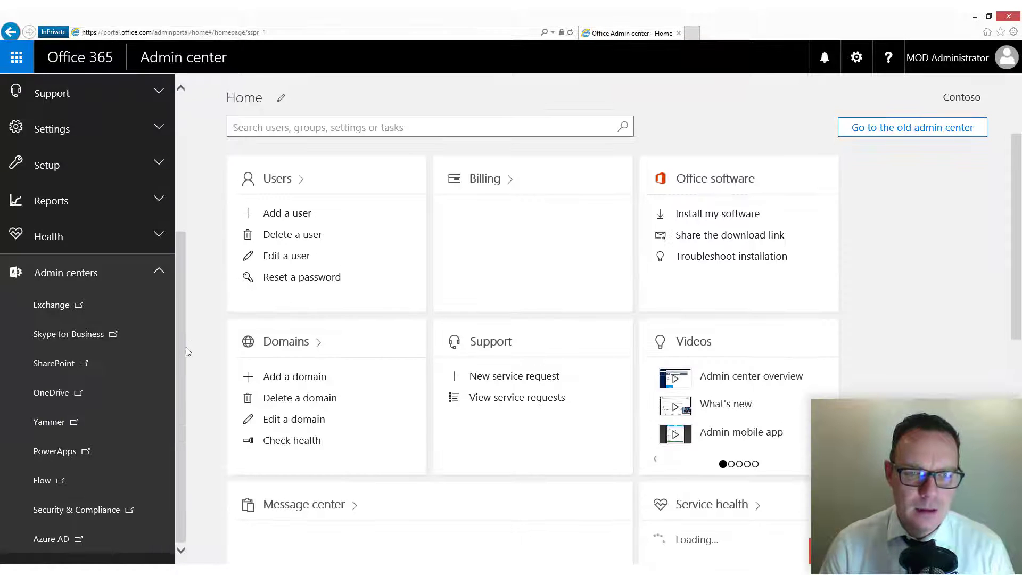
click(86, 511)
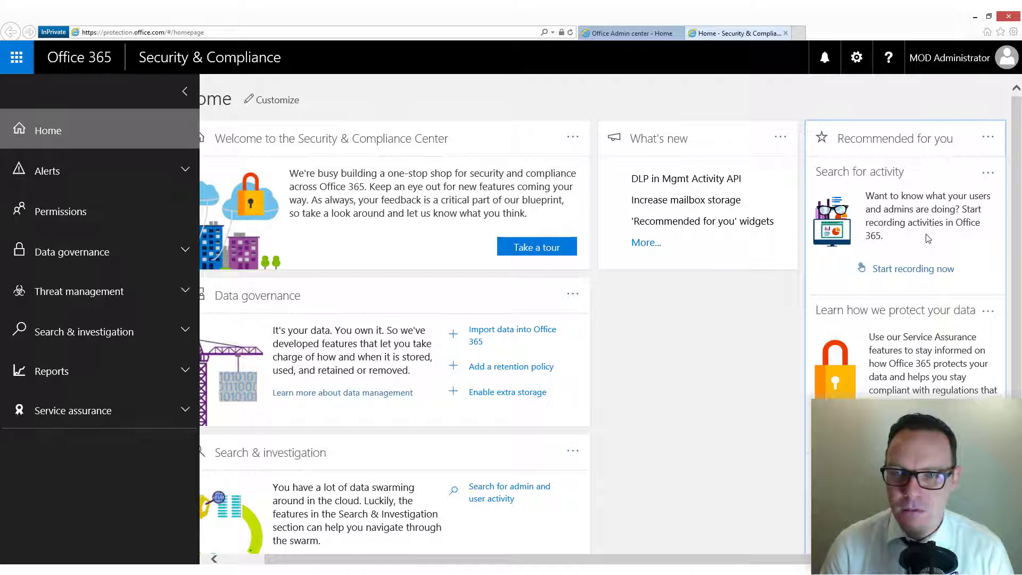
Turn on audit log recording of user and admin activities, then minimize the portal window.
click(912, 270)
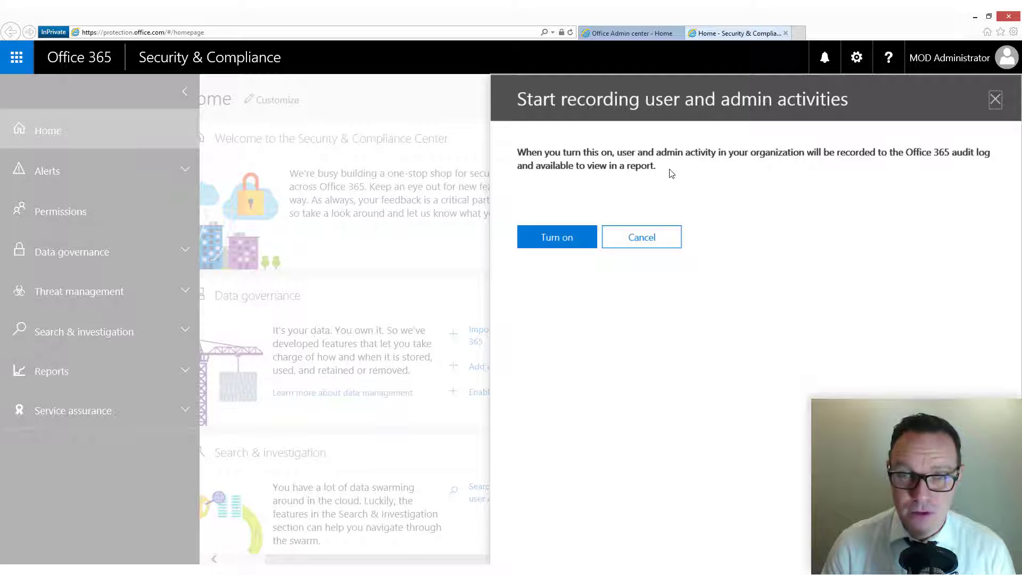
click(557, 239)
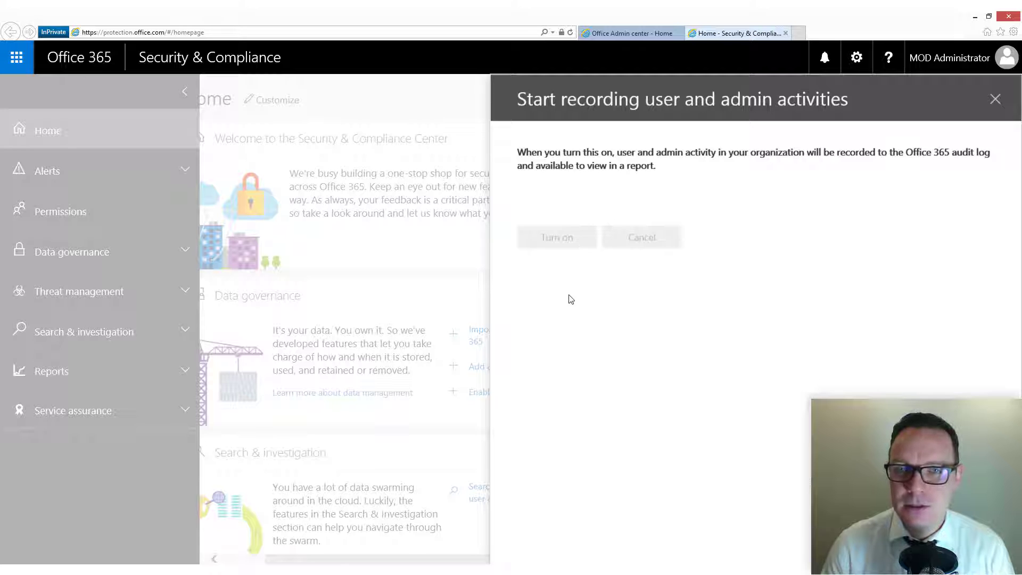
click(975, 17)
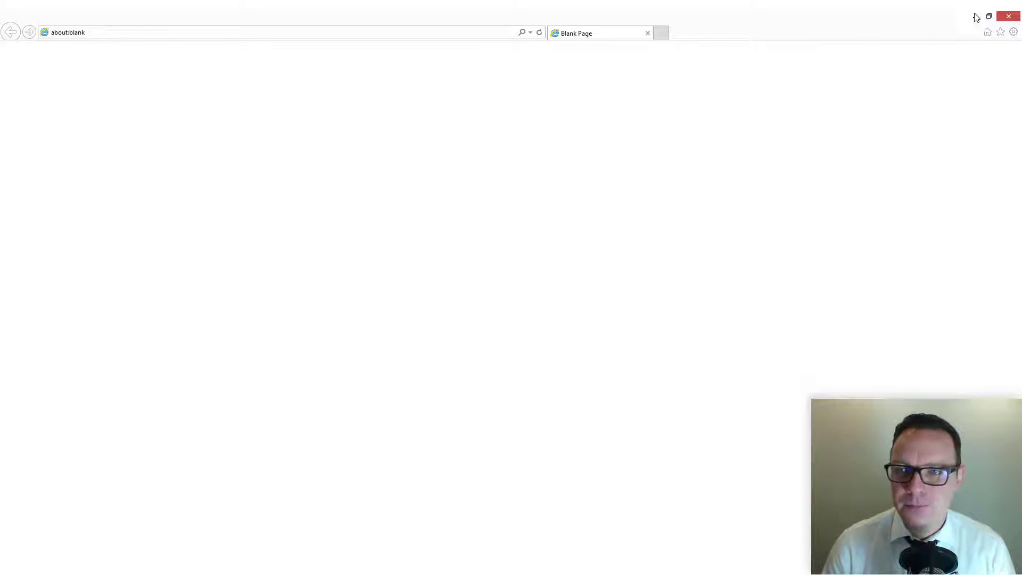
Back in Metalogix, start a date-range audit of the admin account from the licence list.
click(975, 17)
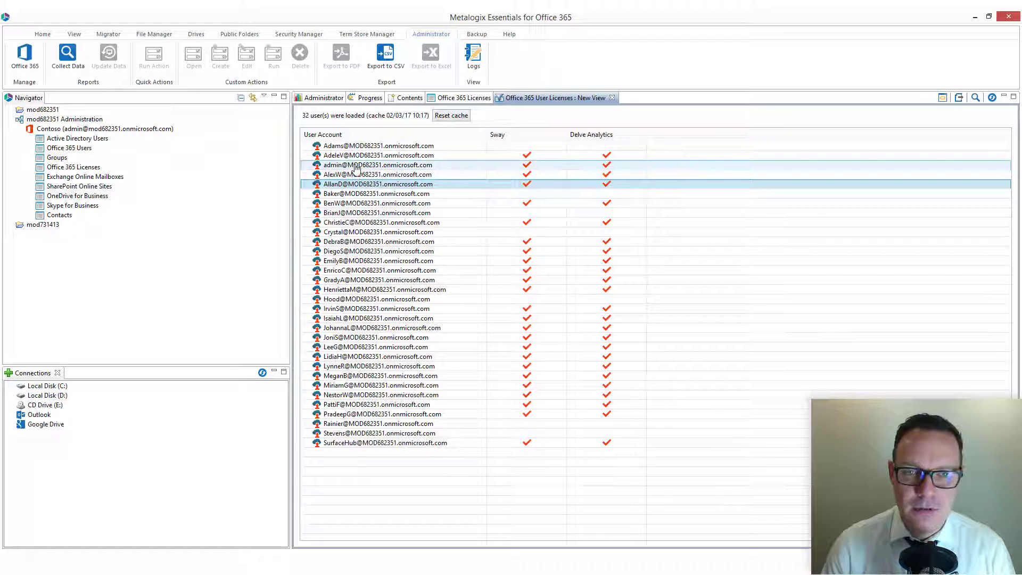
click(357, 168)
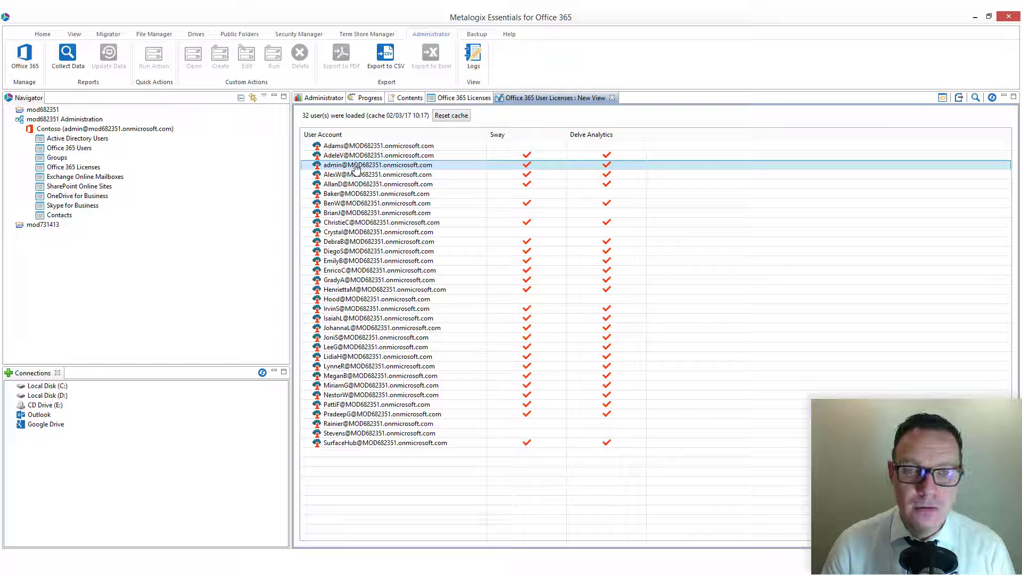
right_click(356, 168)
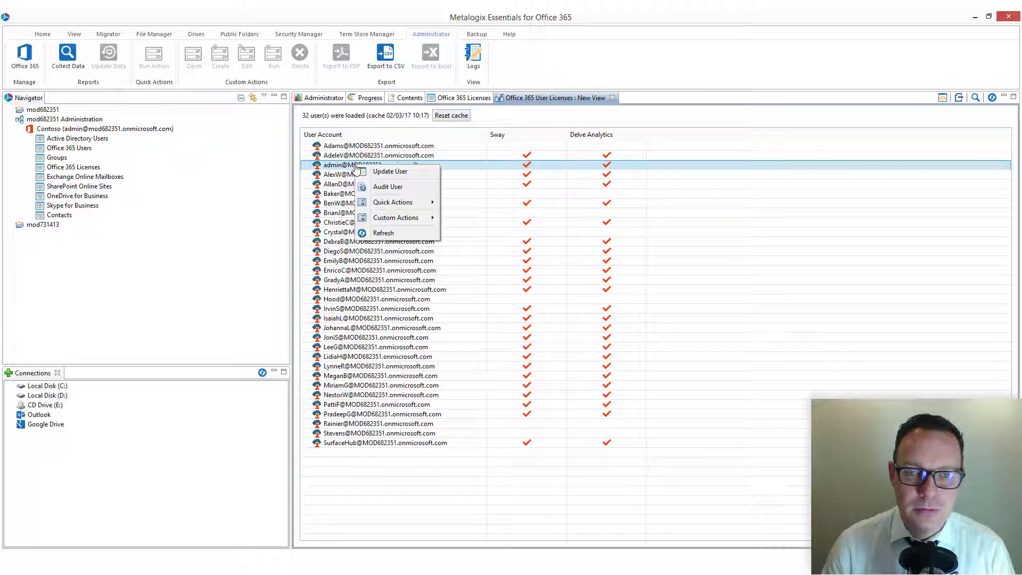
click(373, 187)
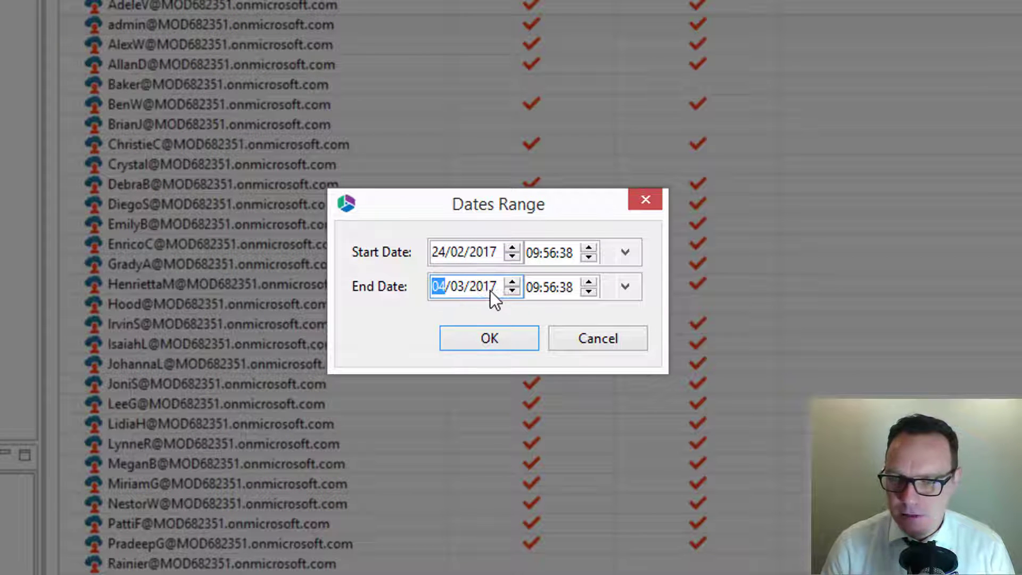
Set the audit range from 01/03/2017 to 03/03/2017 and retrieve the events.
click(512, 291)
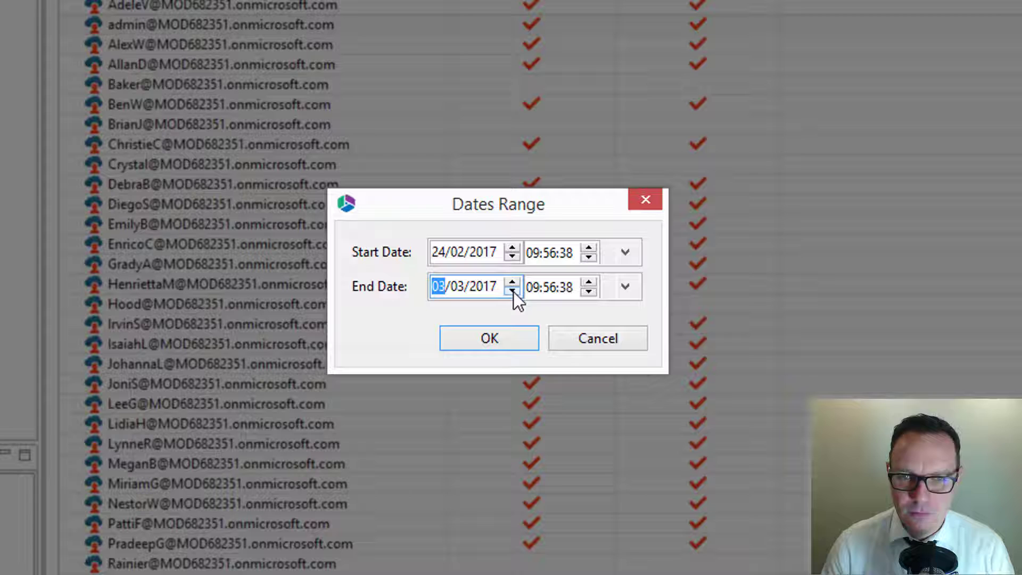
click(447, 252)
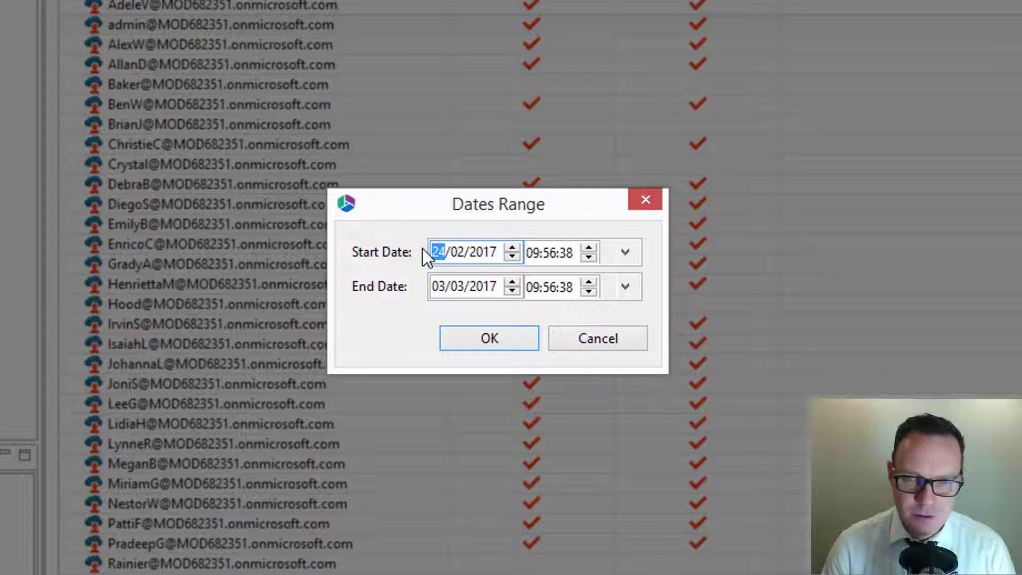
click(513, 255)
click(513, 256)
click(513, 256)
click(514, 256)
click(513, 256)
click(513, 256)
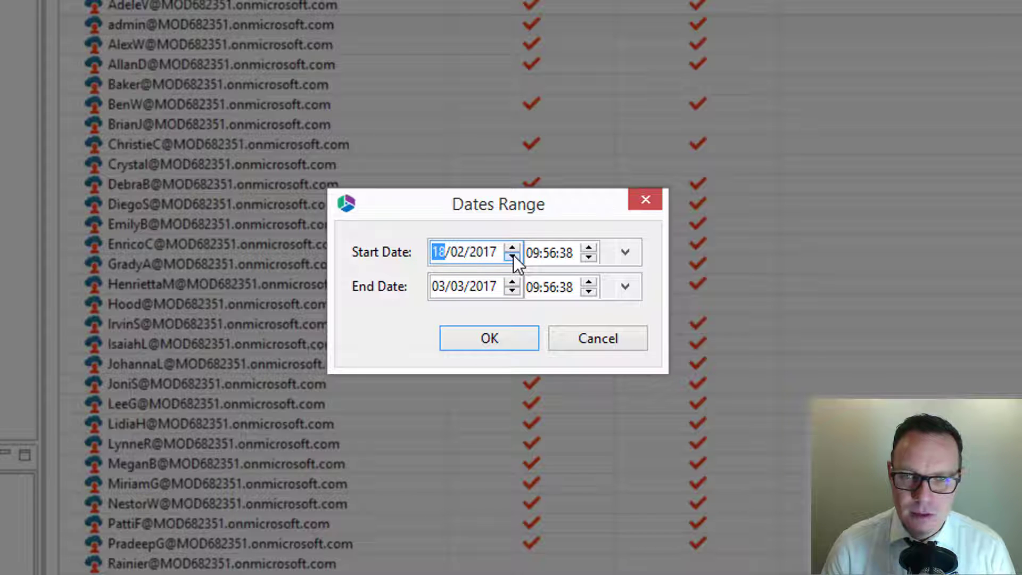
click(513, 256)
click(513, 256)
click(513, 256)
click(513, 256)
click(513, 256)
click(513, 256)
click(513, 256)
click(514, 256)
click(513, 256)
click(513, 256)
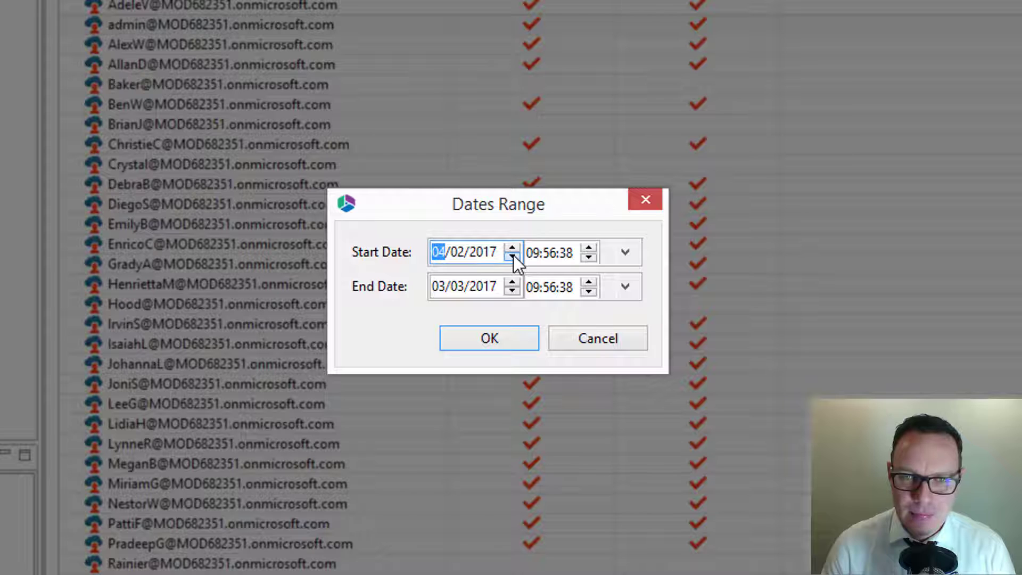
click(513, 256)
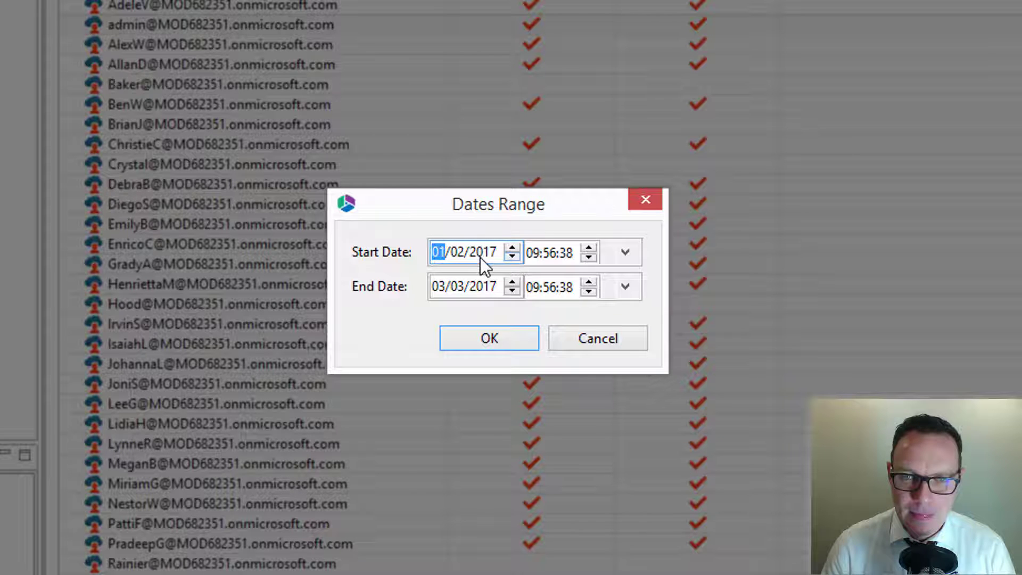
click(513, 247)
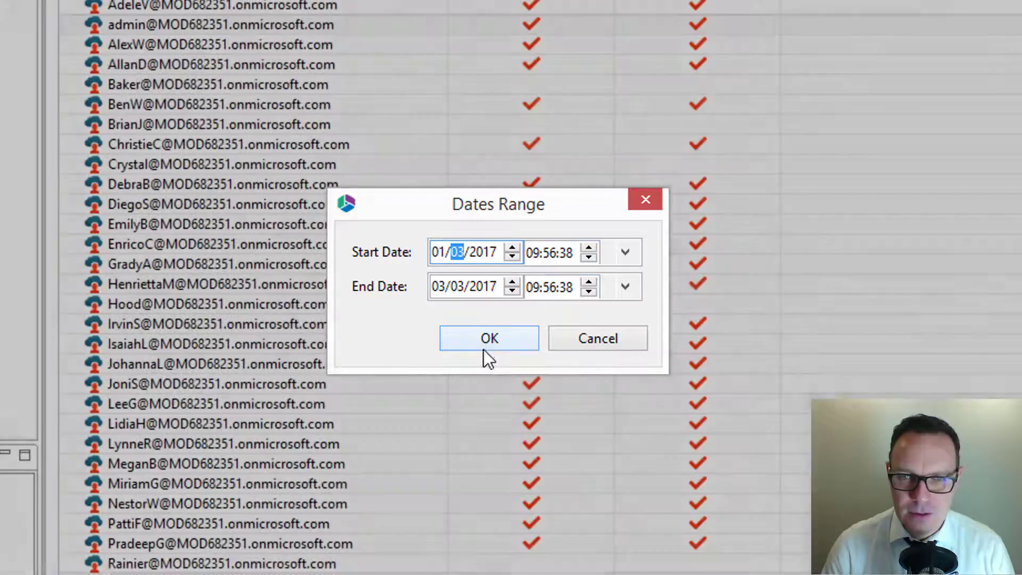
click(483, 337)
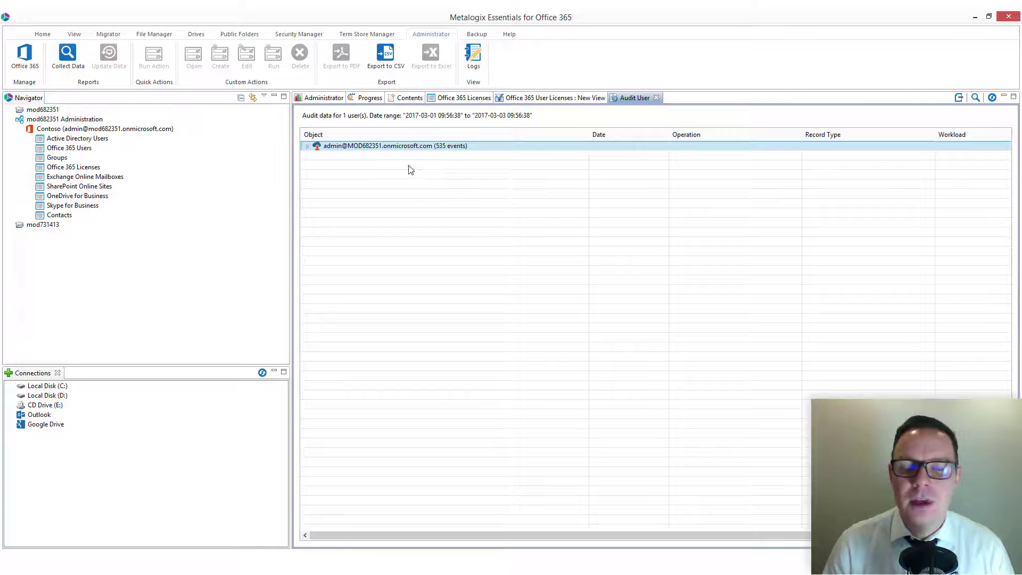
Expand the admin's 535 audit events, adjust the Object column width, and browse several events.
click(307, 146)
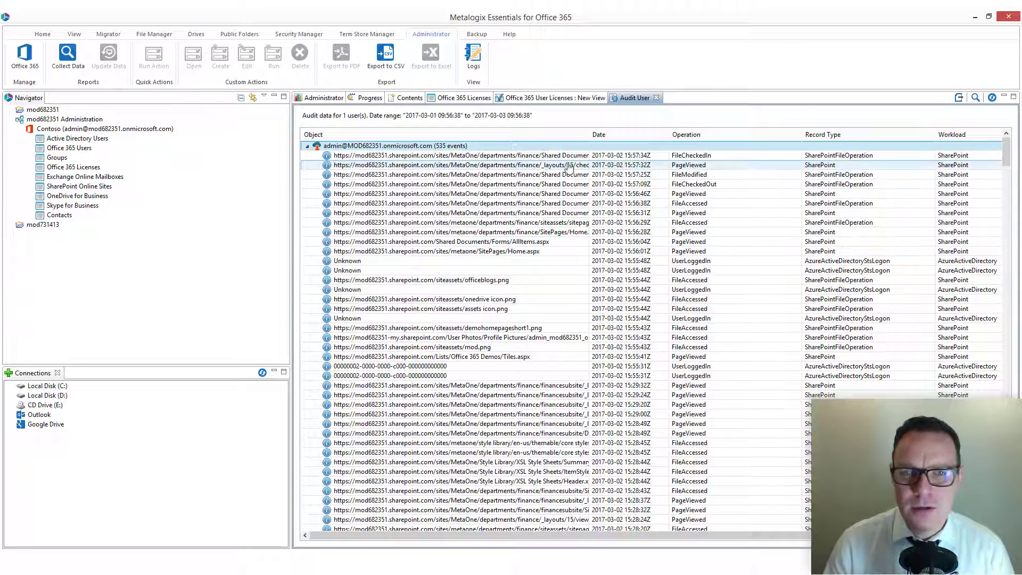
drag(590, 134, 676, 137)
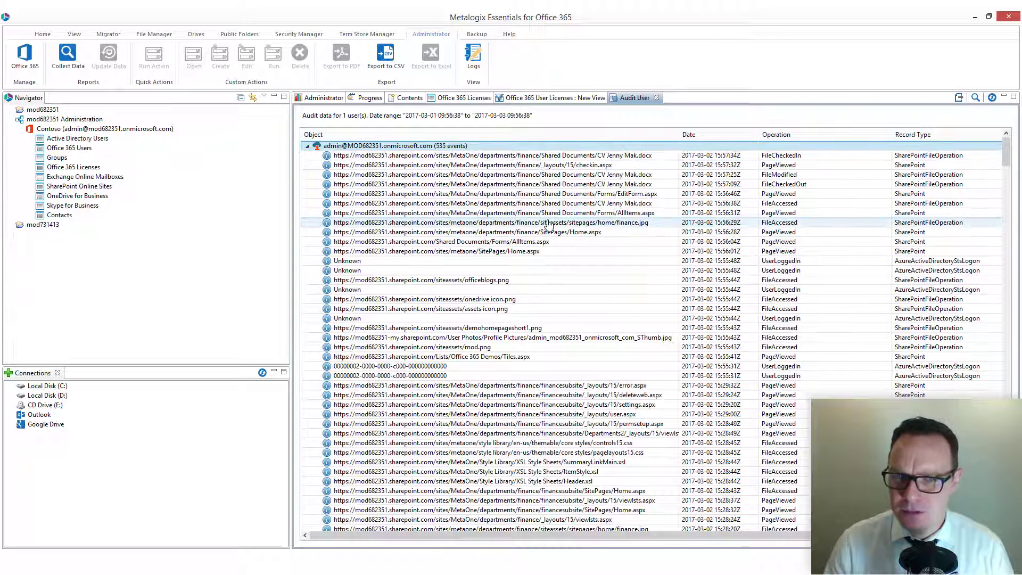
drag(677, 134, 561, 135)
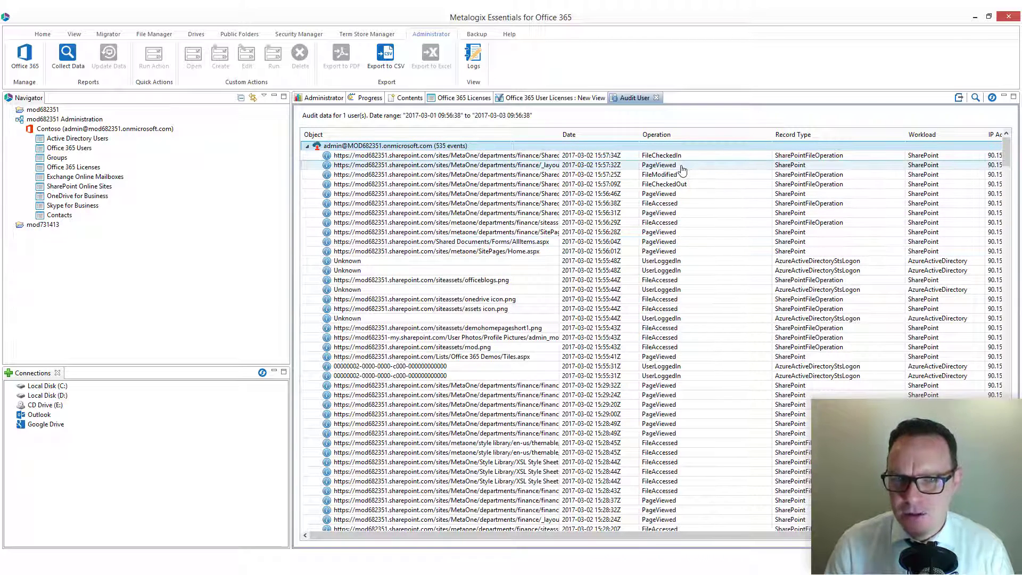
click(674, 222)
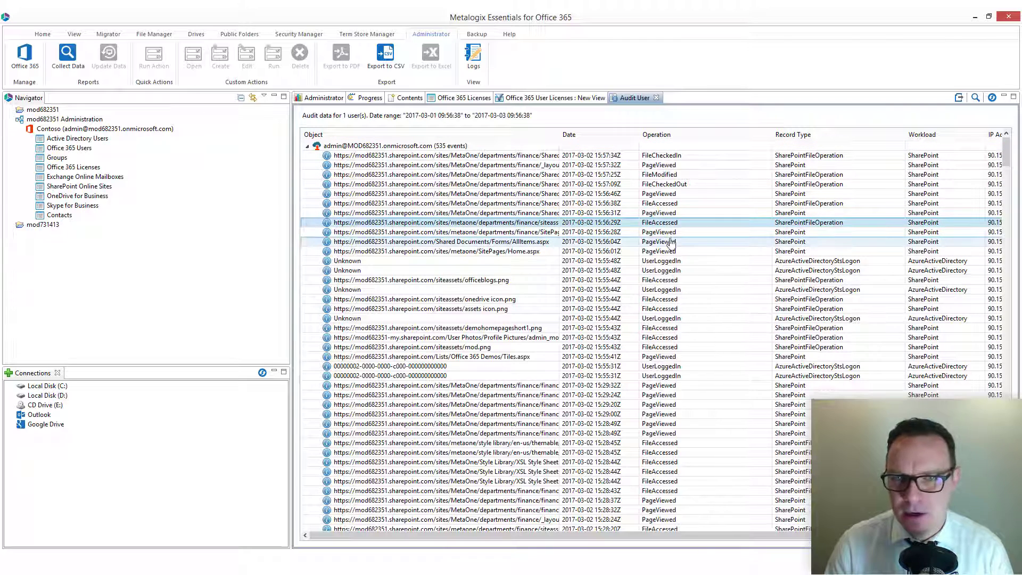
click(672, 241)
click(673, 250)
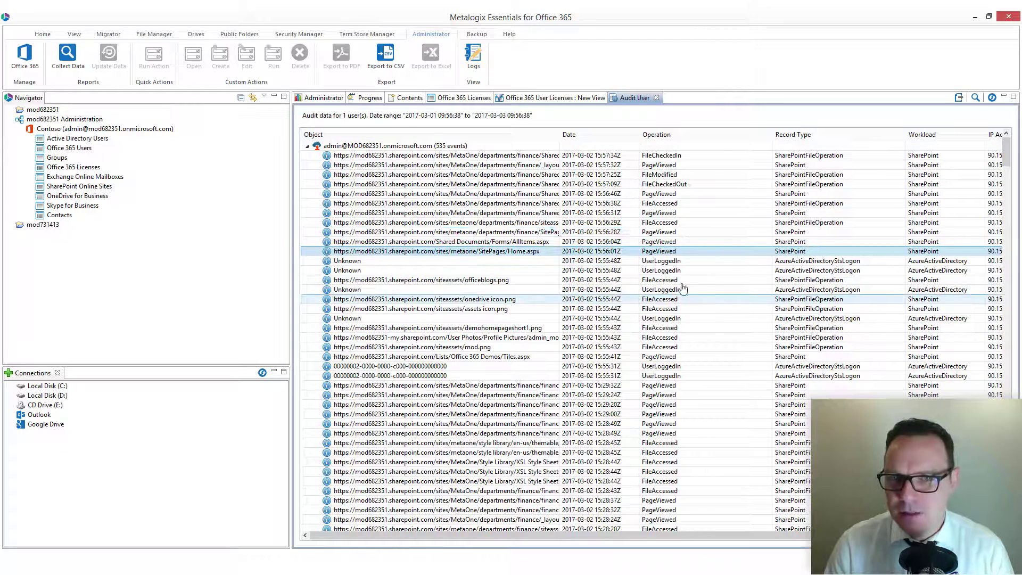
drag(722, 535, 532, 540)
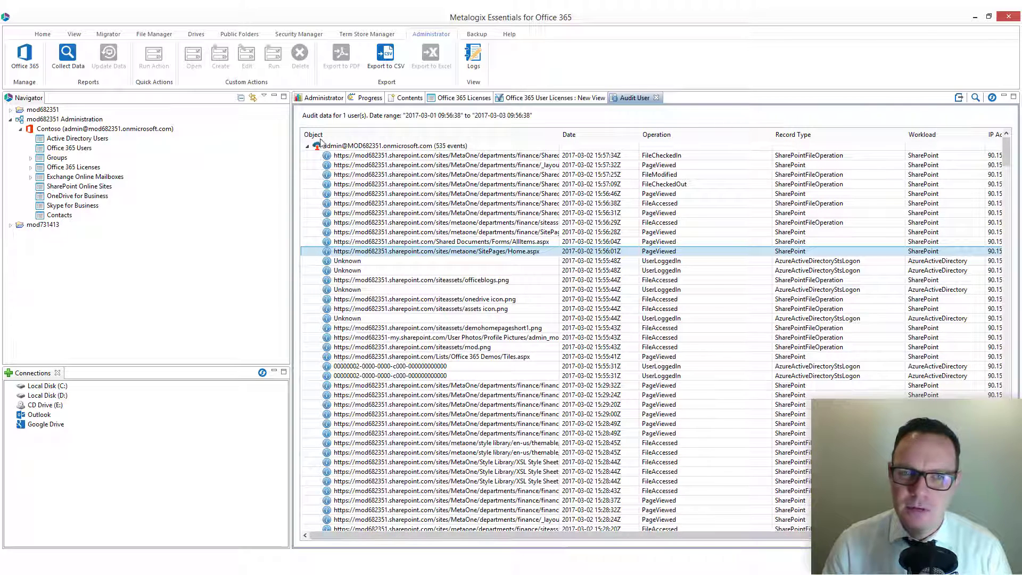
click(351, 144)
Export the audit events to Admin Audit 001.csv on the Desktop and dismiss the confirmation.
click(958, 98)
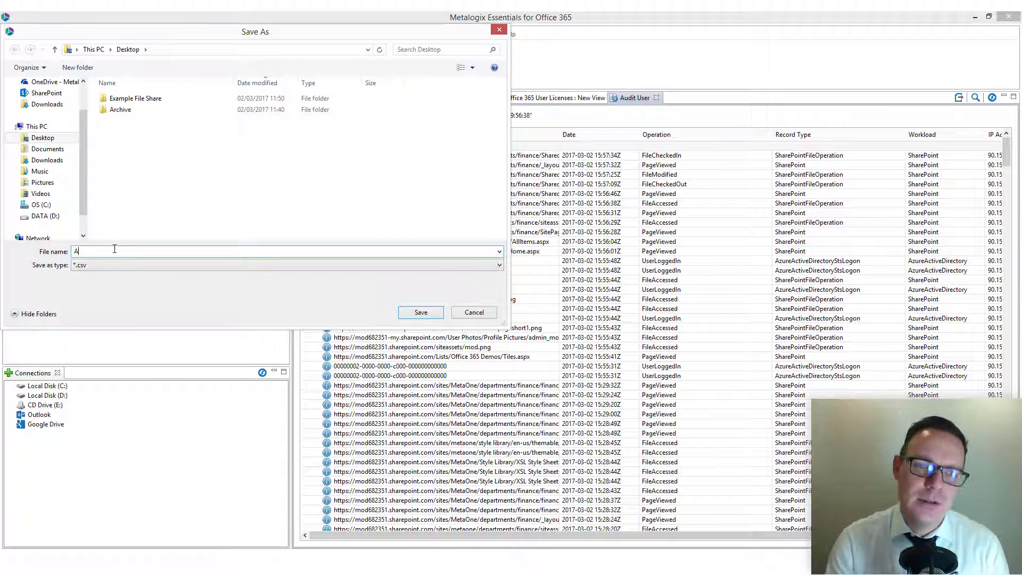
text(Admin Au)
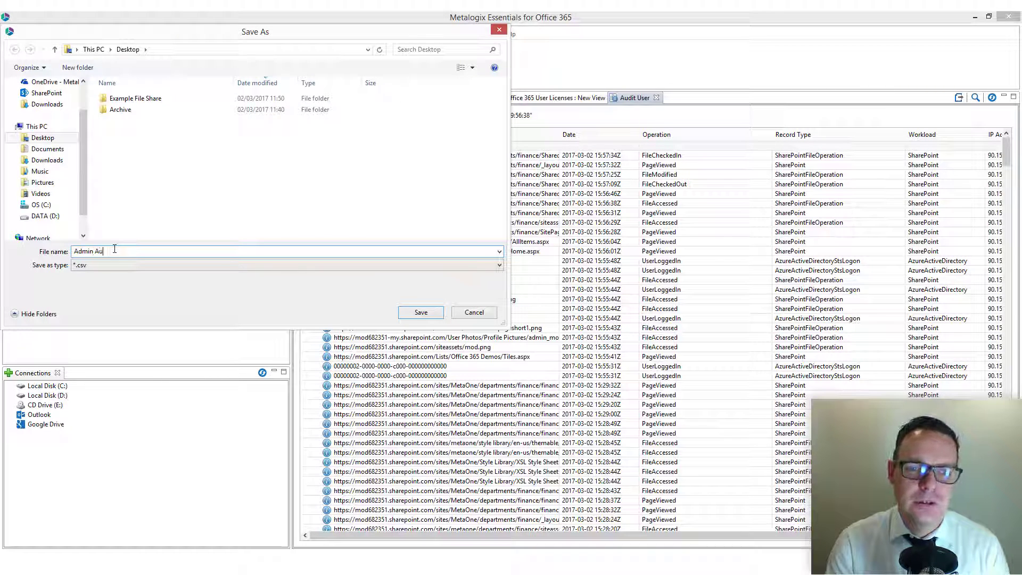
text(dit 001)
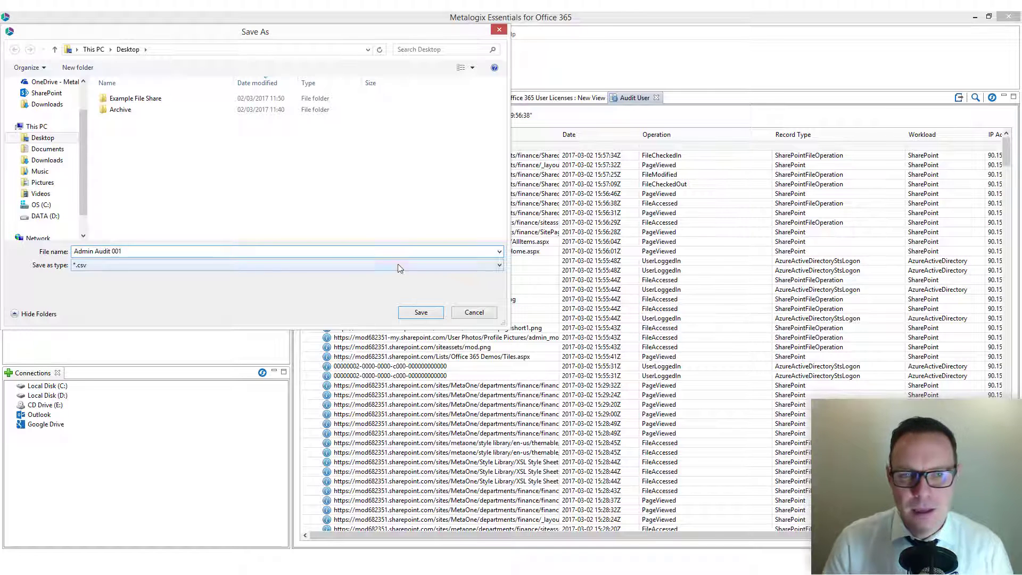
click(420, 313)
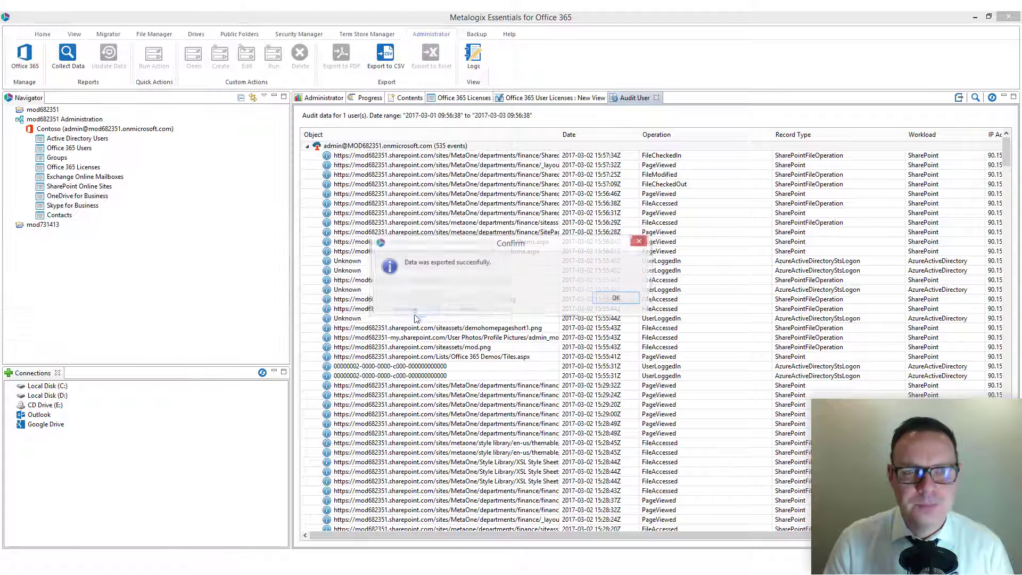
click(612, 298)
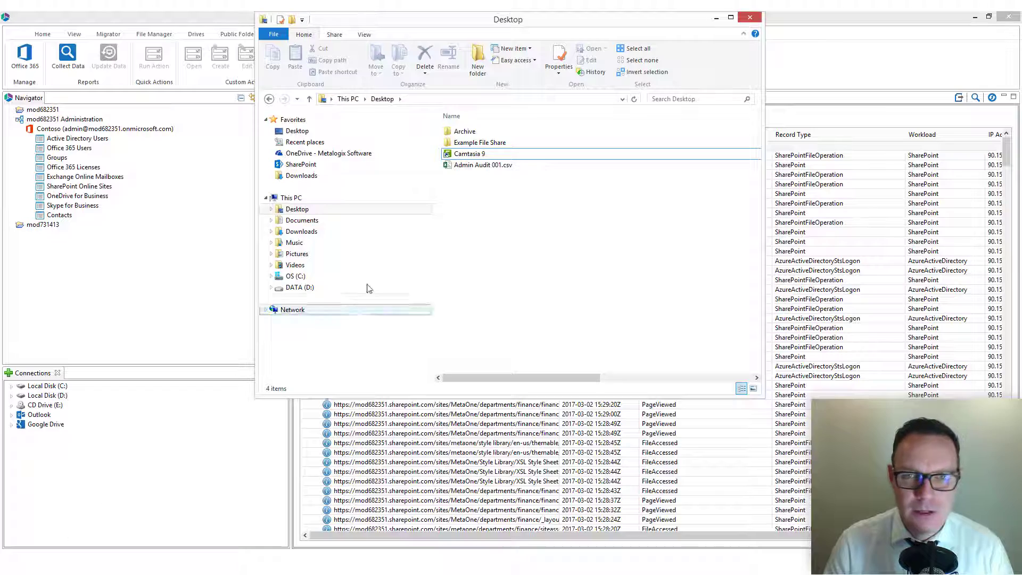
Open Admin Audit 001.csv in Excel and format columns A–G as a table with headers.
double_click(471, 166)
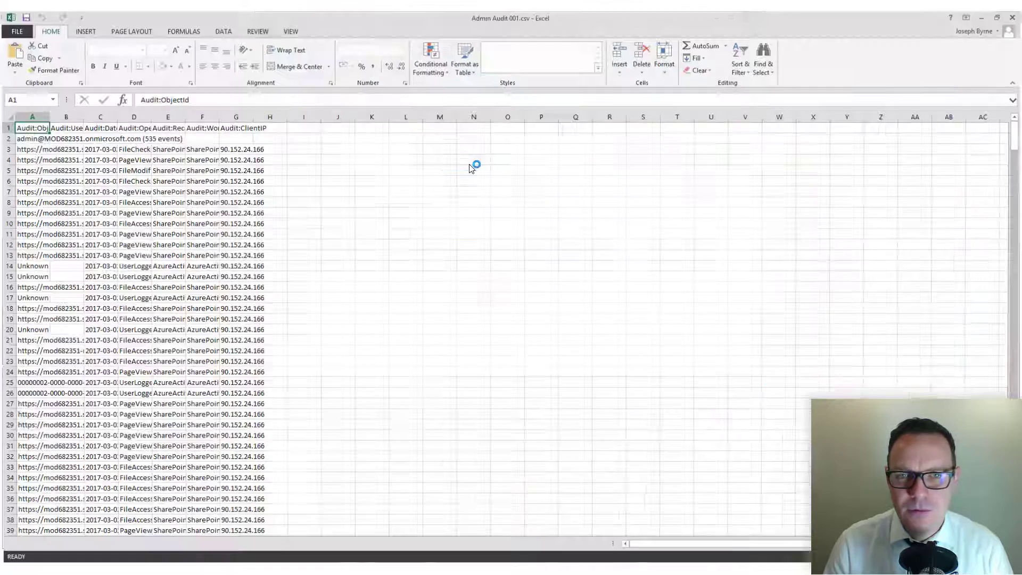
drag(36, 117, 262, 128)
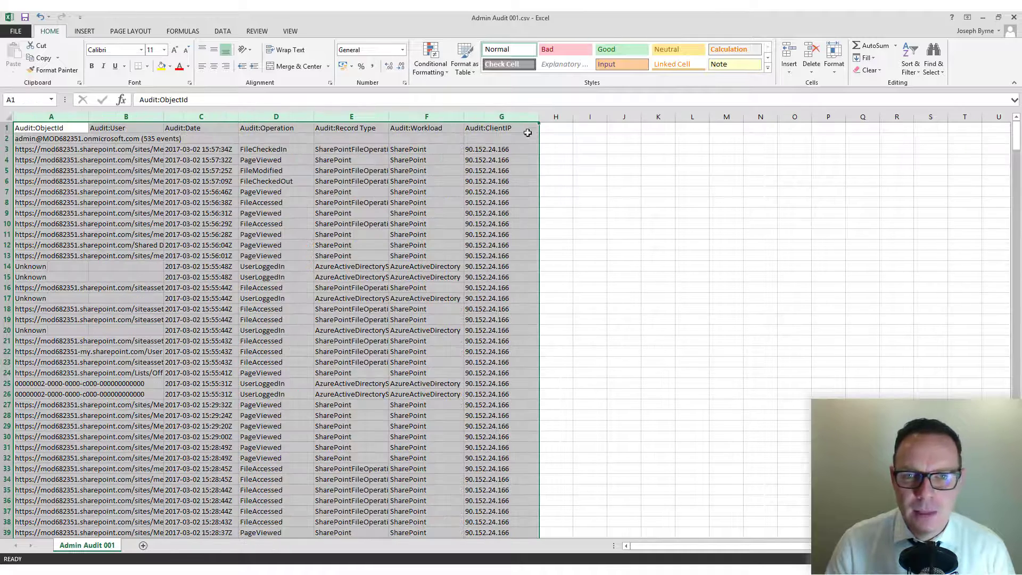
click(461, 62)
click(502, 111)
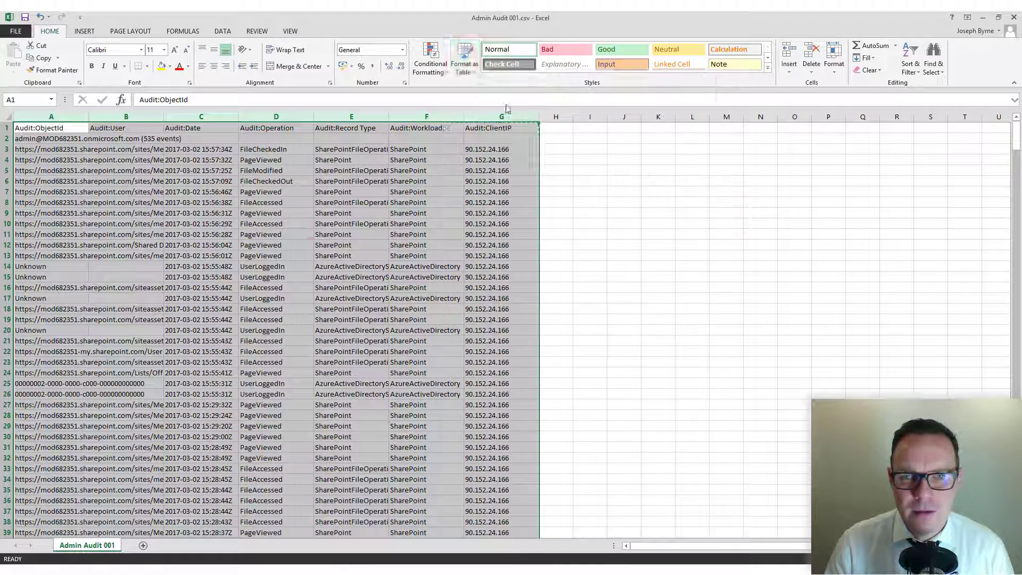
click(226, 257)
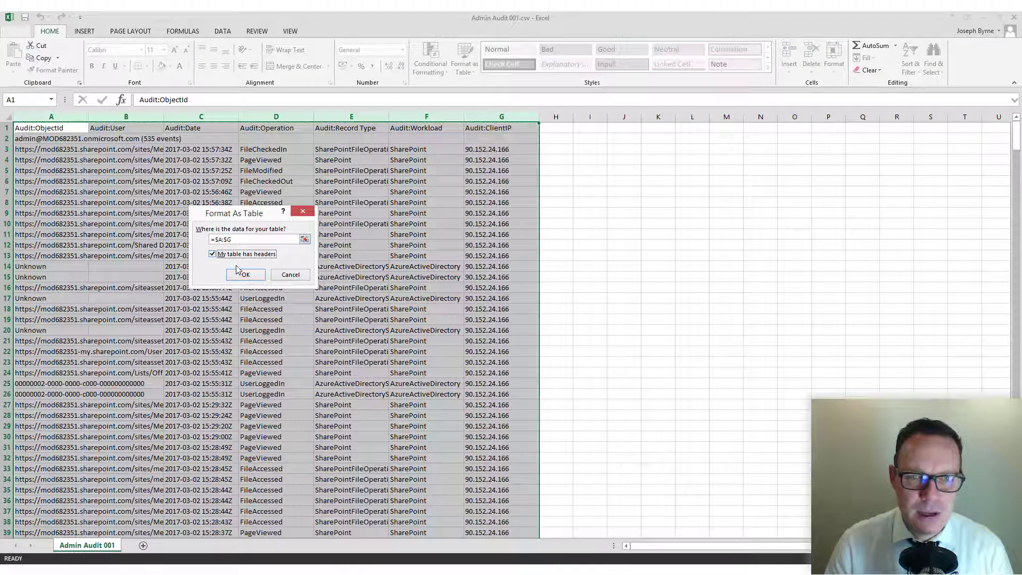
click(240, 273)
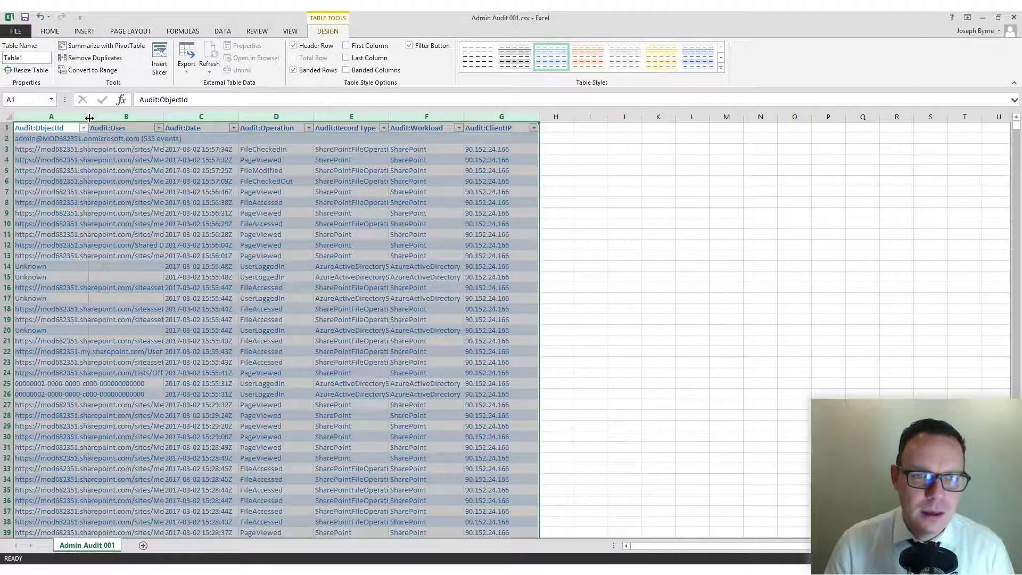
Widen all seven table columns to 200 px.
drag(89, 117, 121, 118)
click(343, 222)
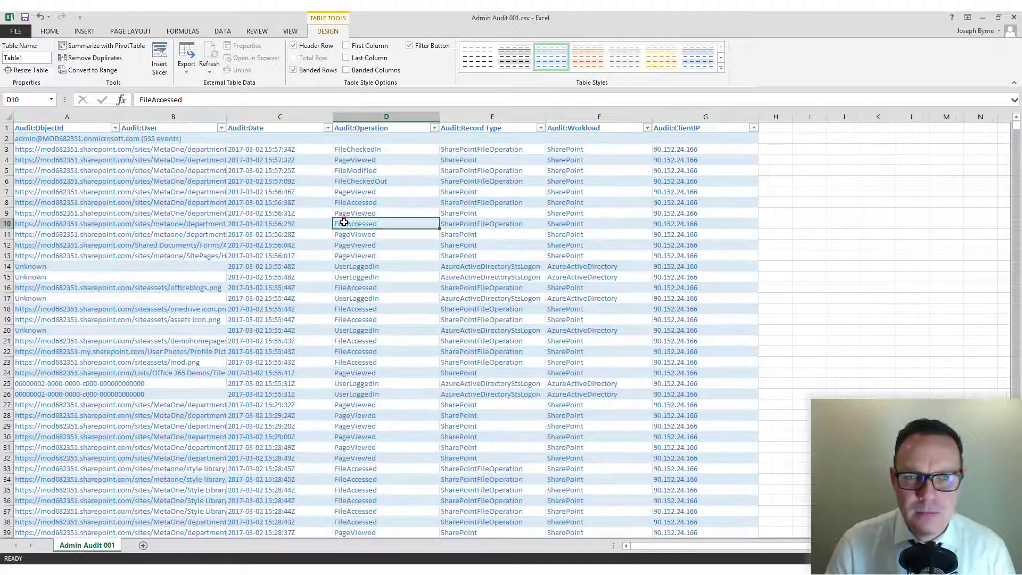
click(181, 160)
click(435, 129)
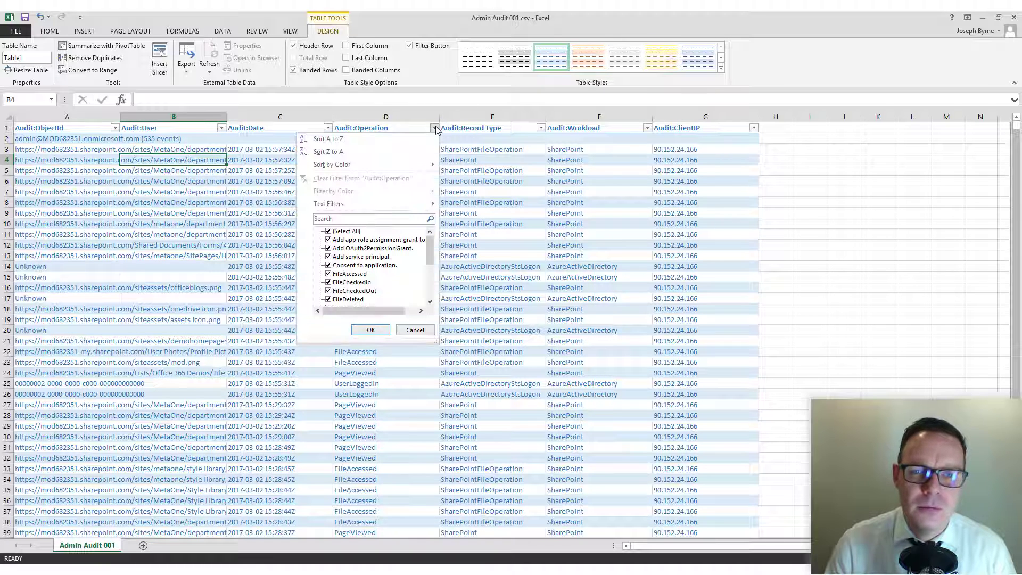
Filter the Audit:Operation column to show only FileDeleted records.
click(328, 231)
drag(430, 247, 431, 257)
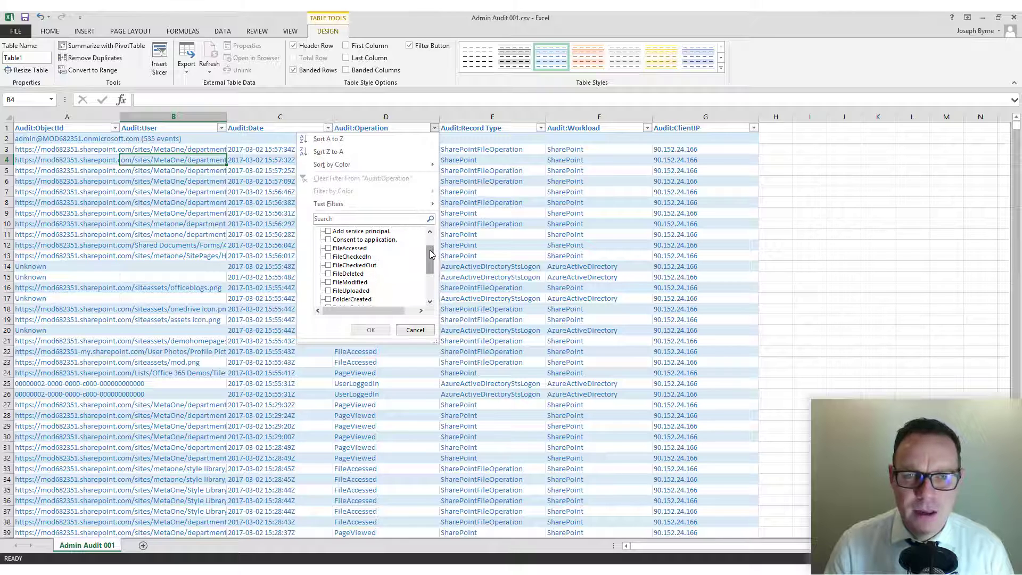
click(328, 273)
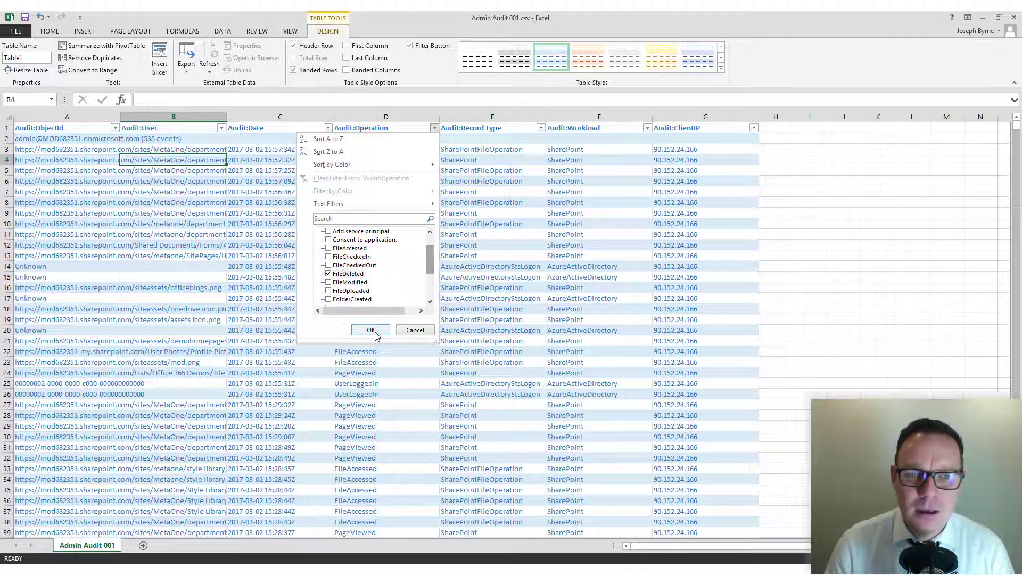
click(371, 329)
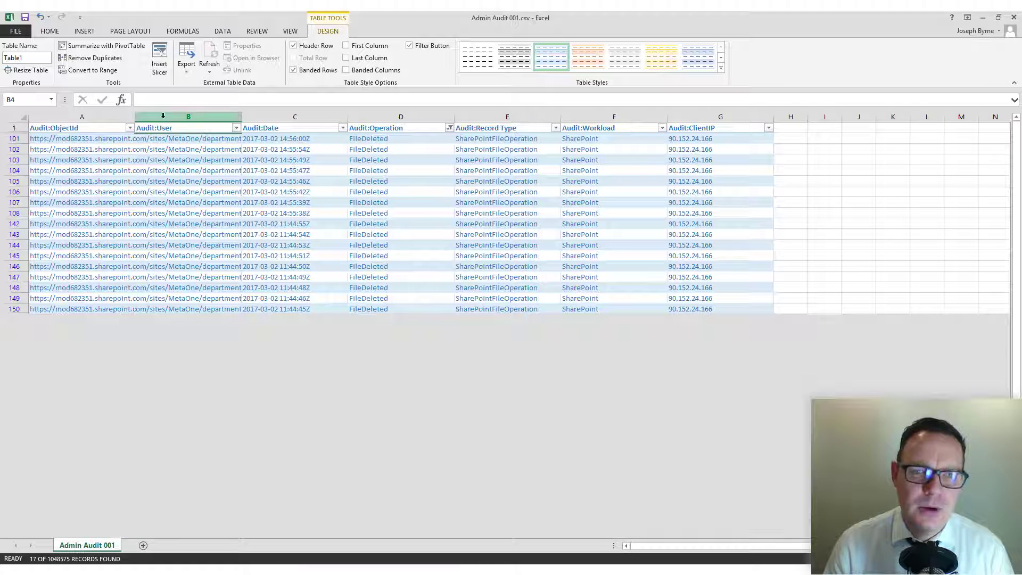
Widen column A to read full URLs, inspect a deleted-file row, then narrow Audit:ObjectId again.
drag(136, 116, 365, 117)
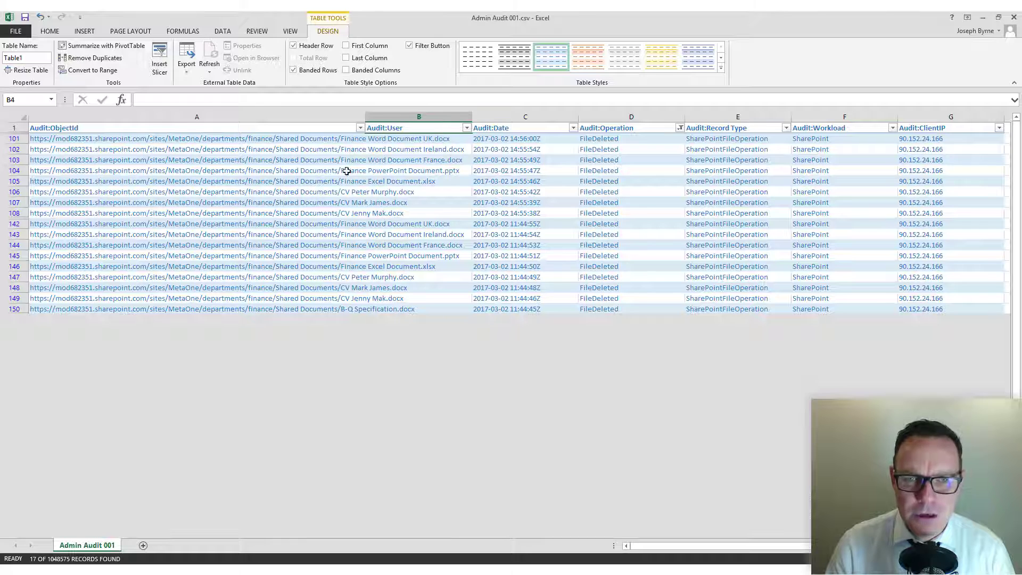
click(337, 233)
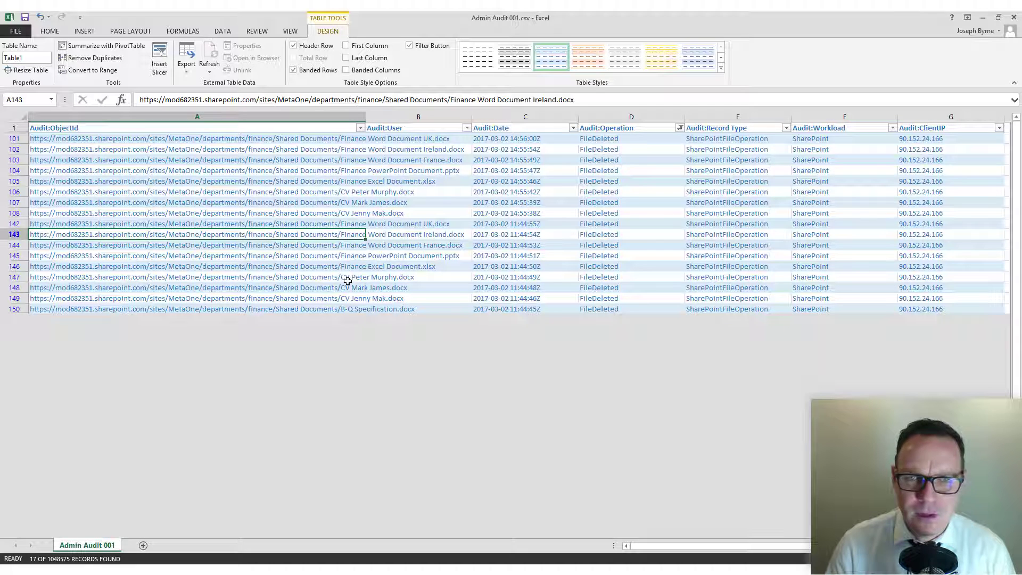
click(505, 161)
click(638, 182)
key(Right)
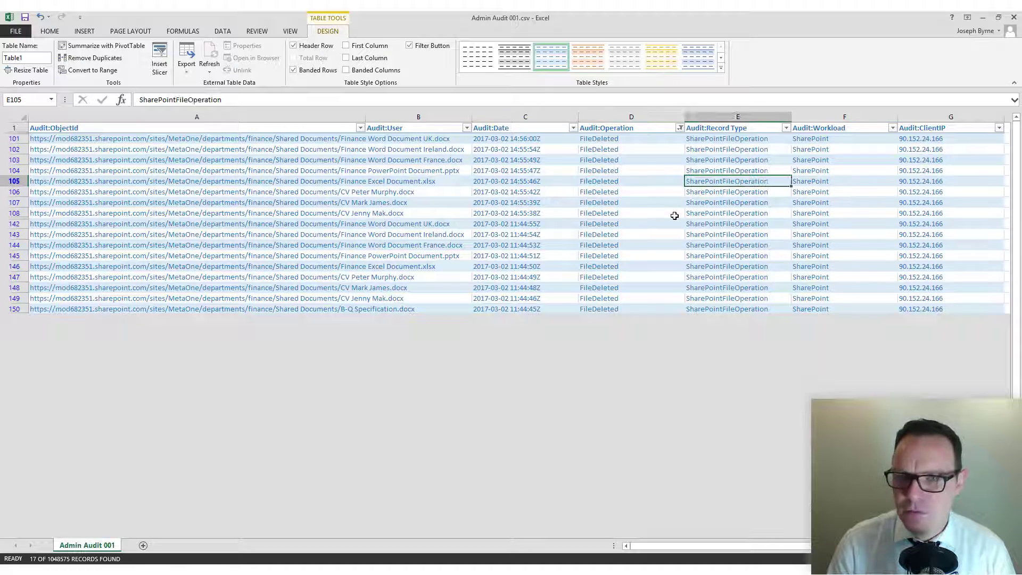
key(Right)
key(Right)
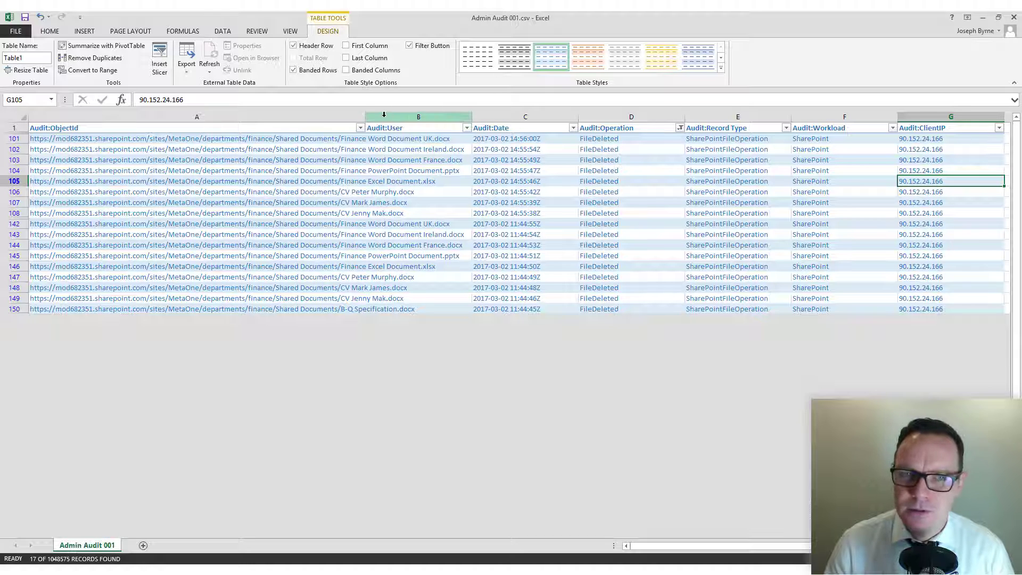
drag(365, 117, 318, 115)
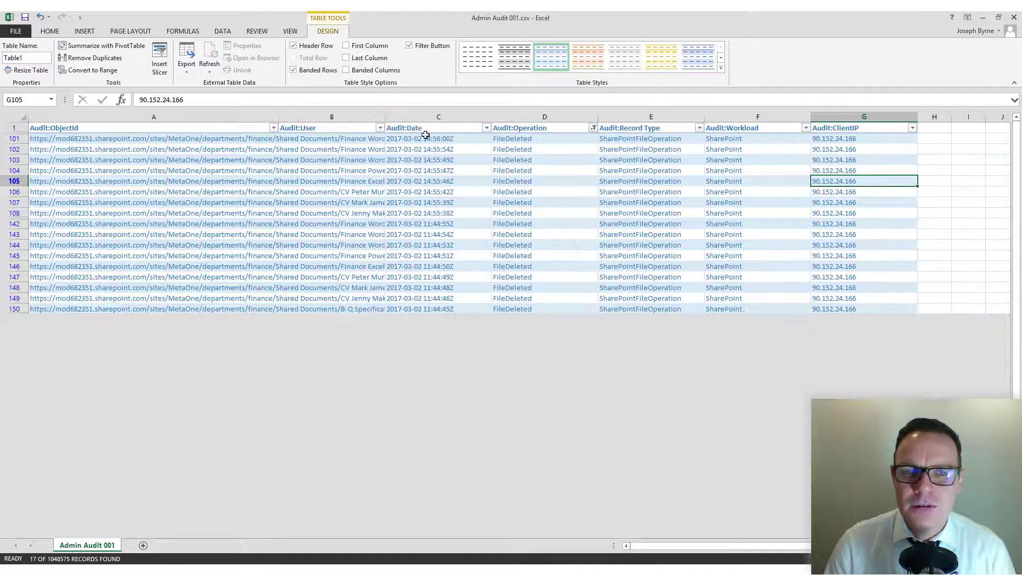
Filter the Audit:Operation column to show only UserLoggedIn records.
click(591, 127)
click(487, 231)
click(487, 231)
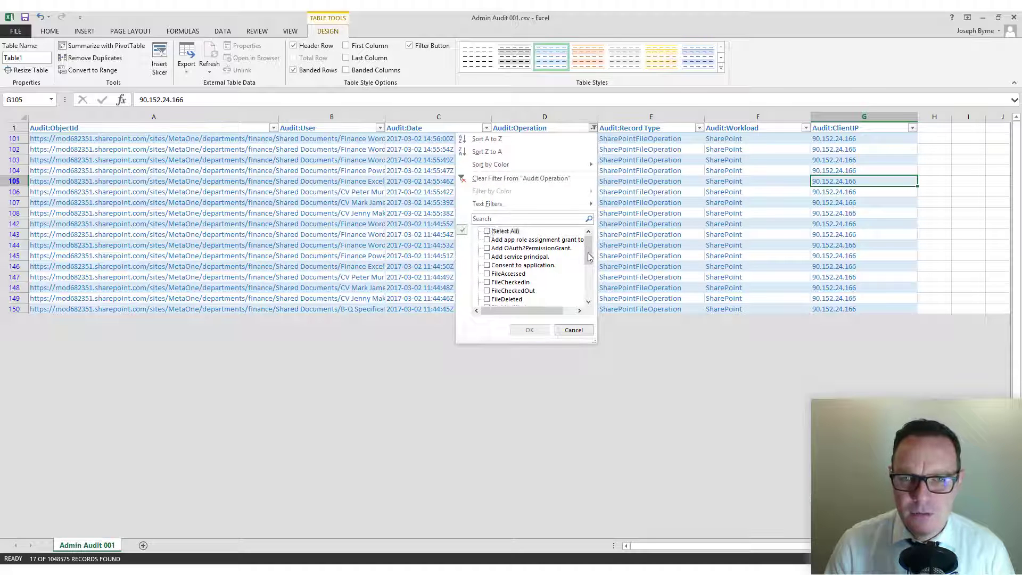
drag(589, 257, 589, 293)
click(487, 282)
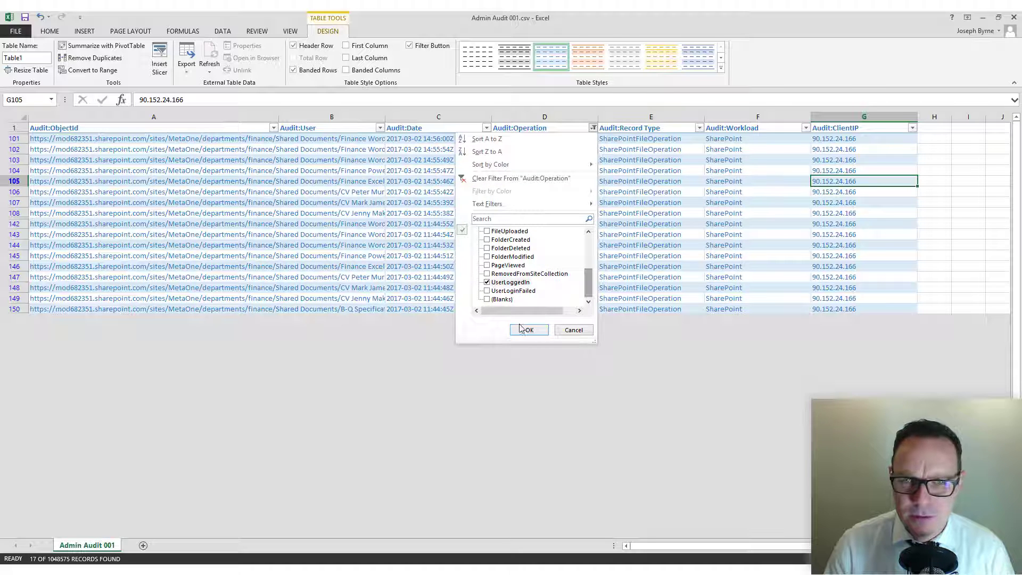
click(529, 330)
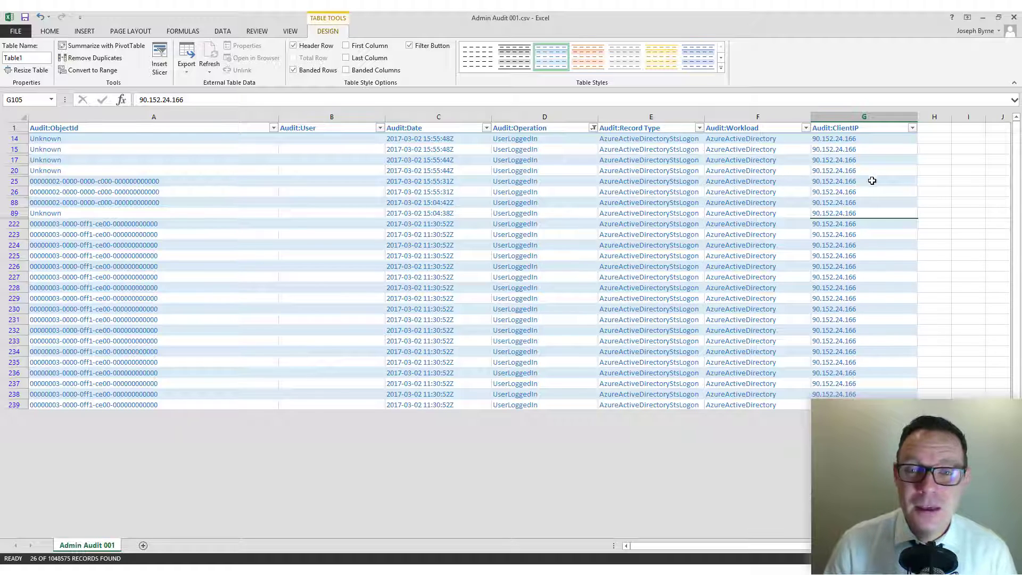
Review the login records' client IPs and timestamps, then return to Metalogix Essentials.
click(851, 270)
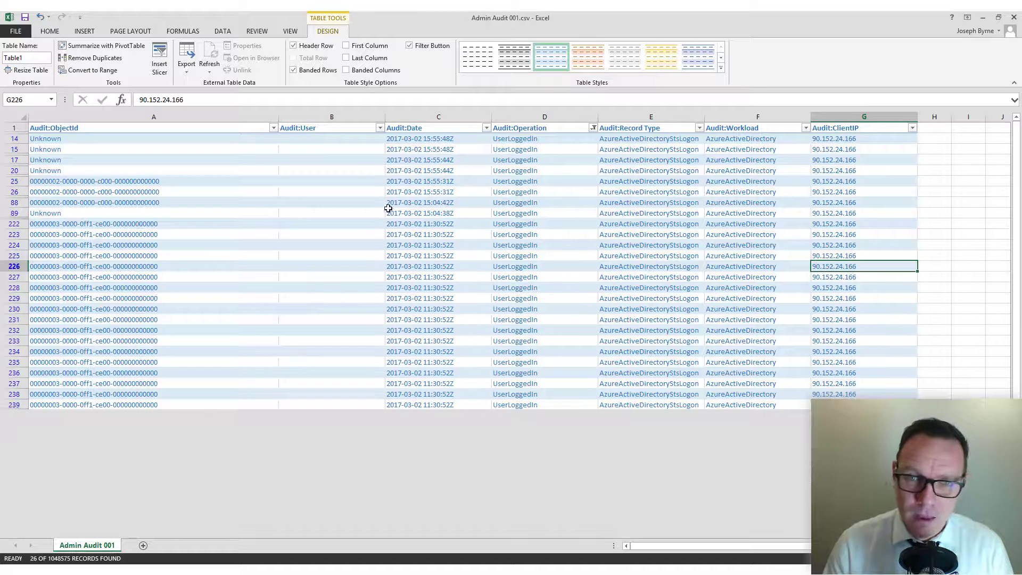
click(417, 225)
click(422, 330)
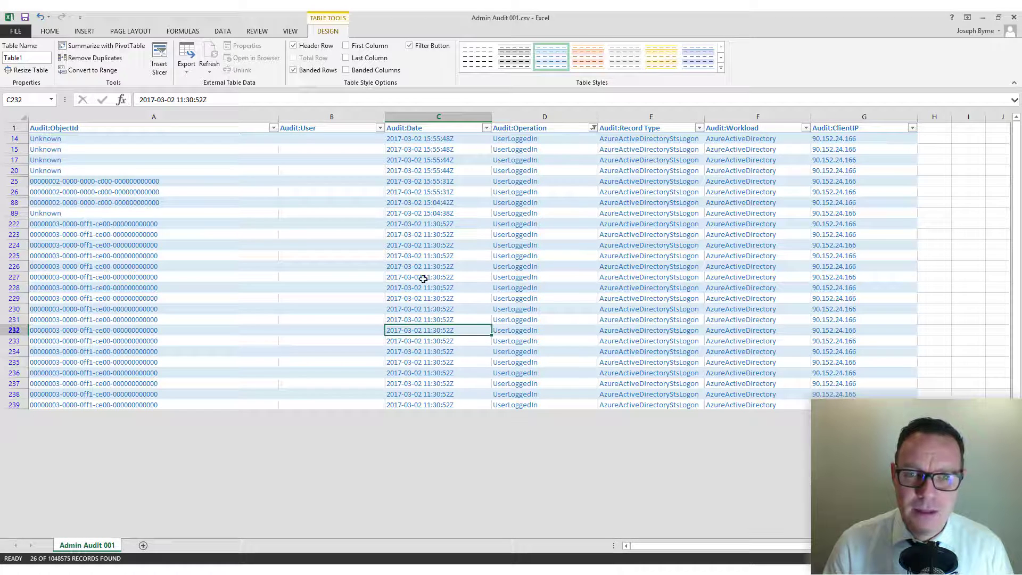
click(421, 138)
click(421, 158)
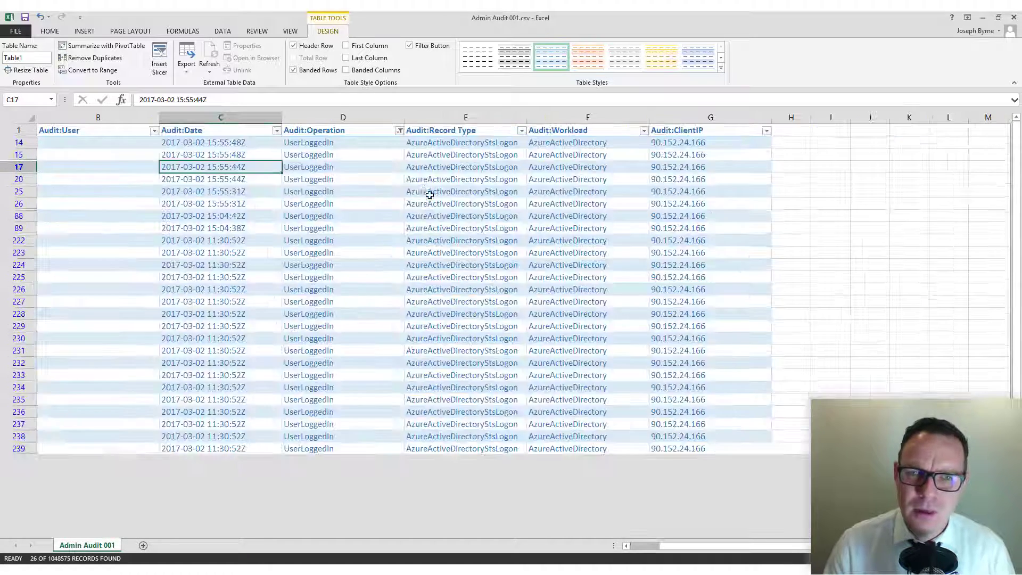
scroll(429, 194, up, 1)
scroll(198, 147, up, 1)
click(236, 153)
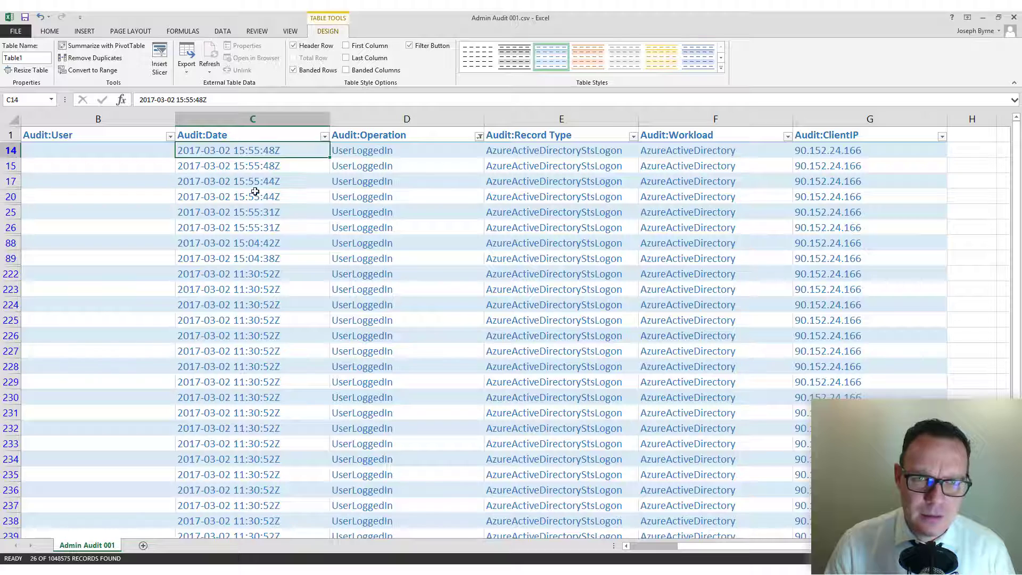
click(244, 320)
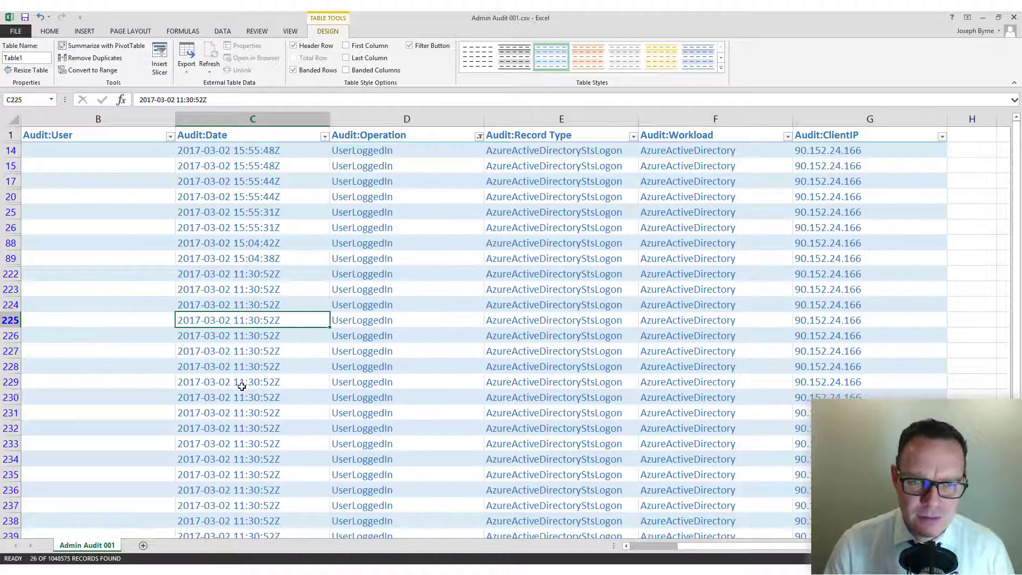
scroll(242, 383, down, 2)
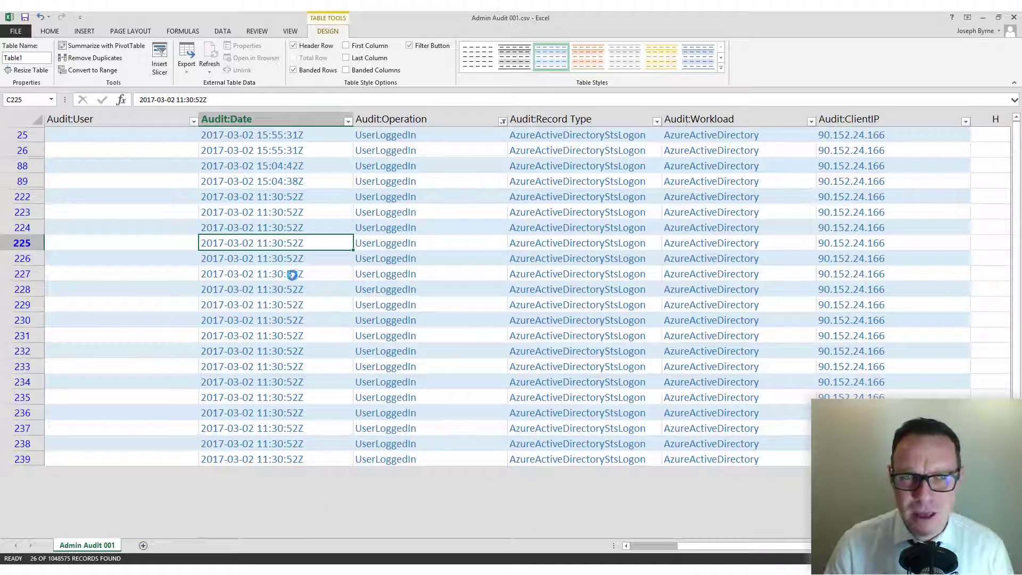
ctrl+scroll(291, 275, down, 2)
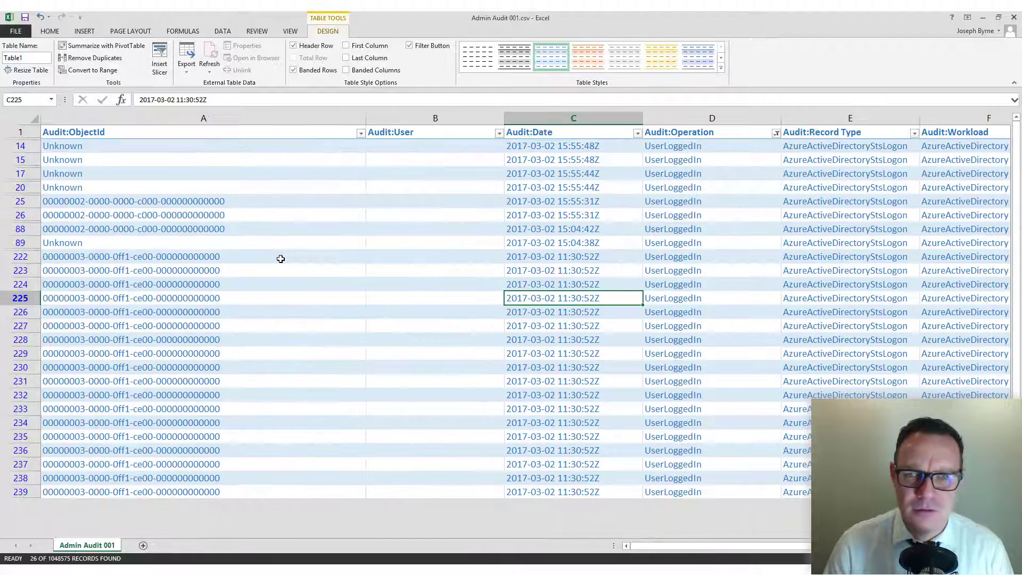
ctrl+scroll(330, 245, down, 1)
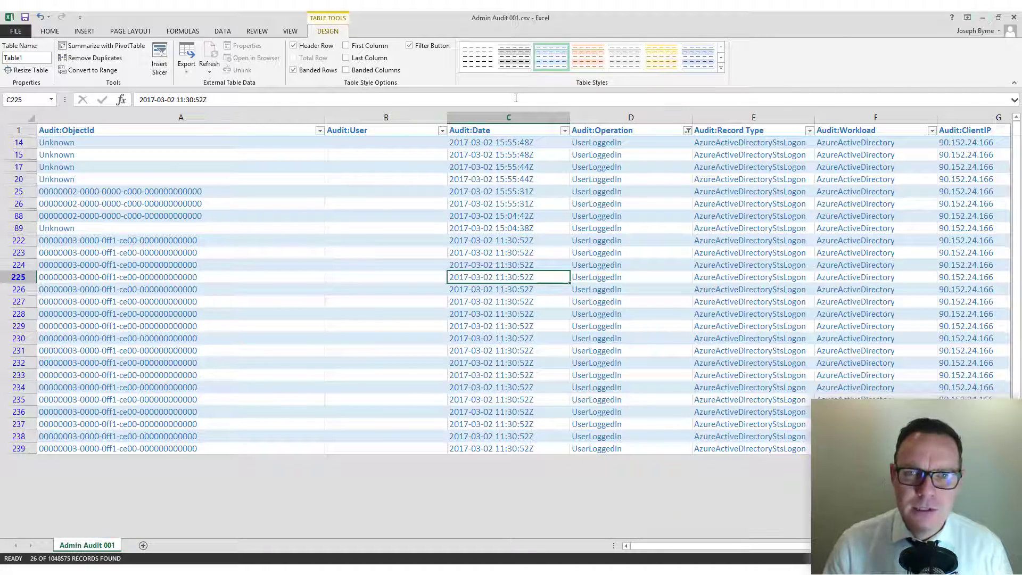
click(160, 568)
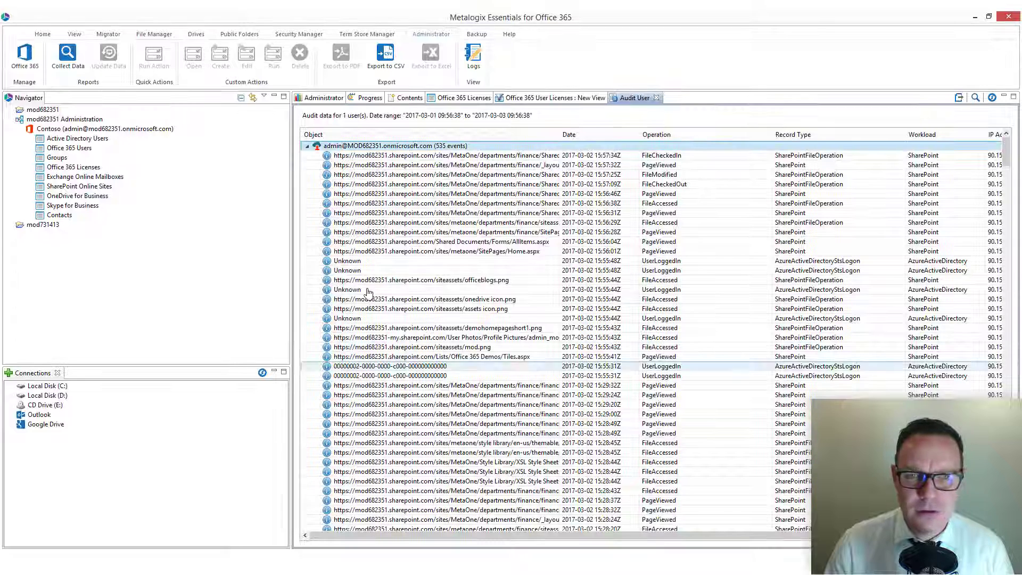
Open the Office 365 Users list, start Audit User on two users, then cancel the date range.
click(305, 148)
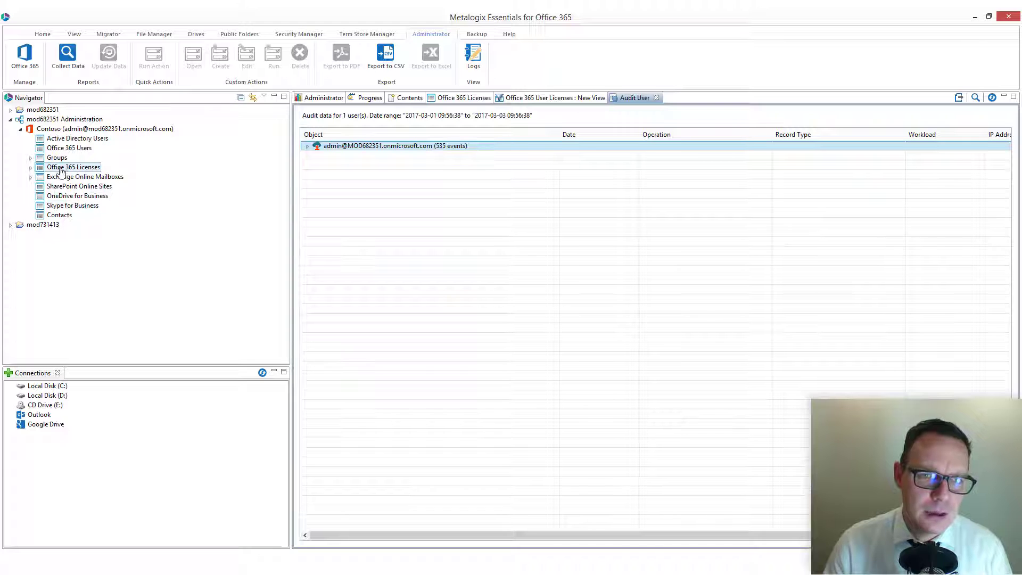
click(66, 148)
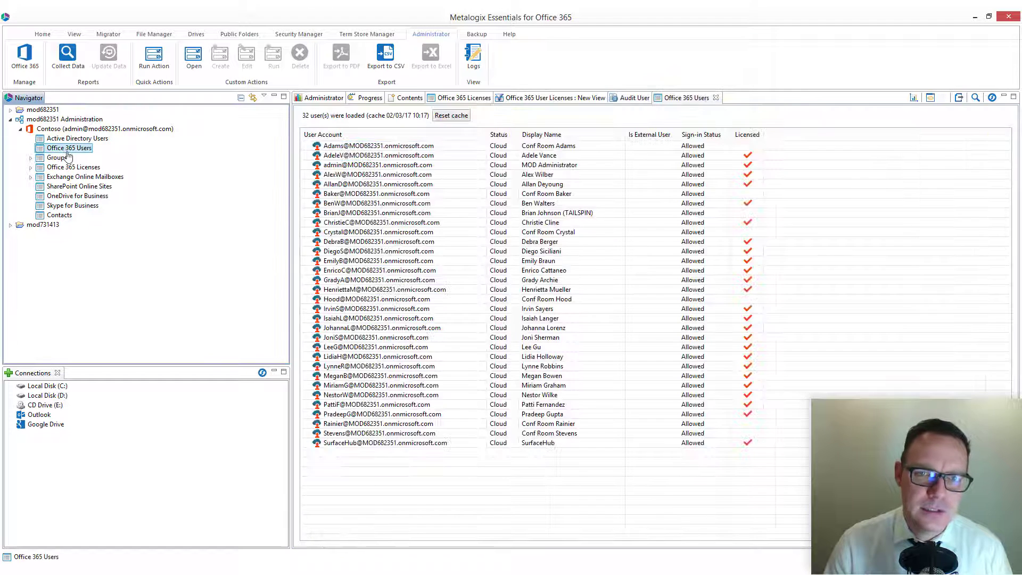
ctrl+click(383, 156)
ctrl+click(379, 165)
right_click(379, 165)
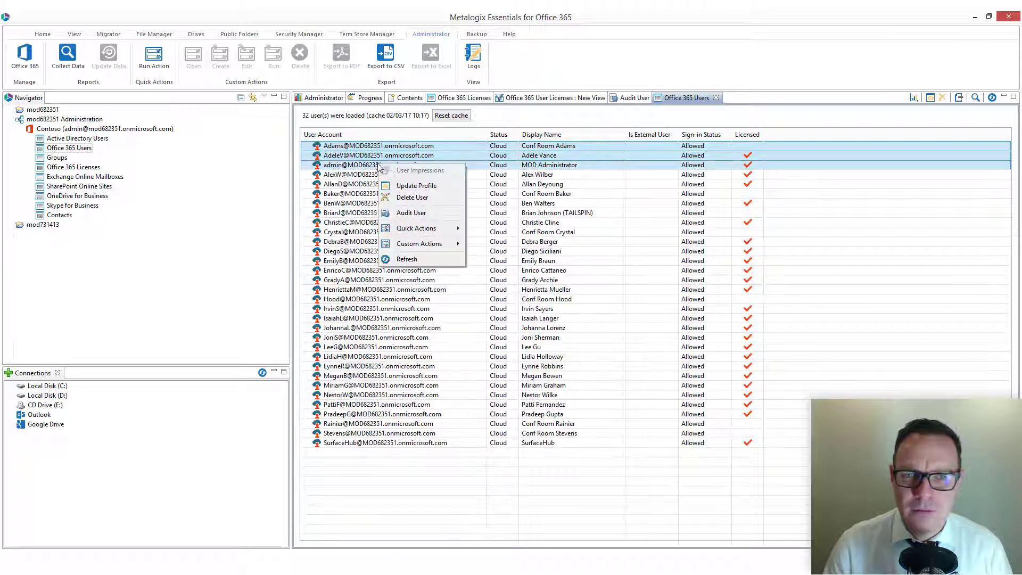
click(426, 213)
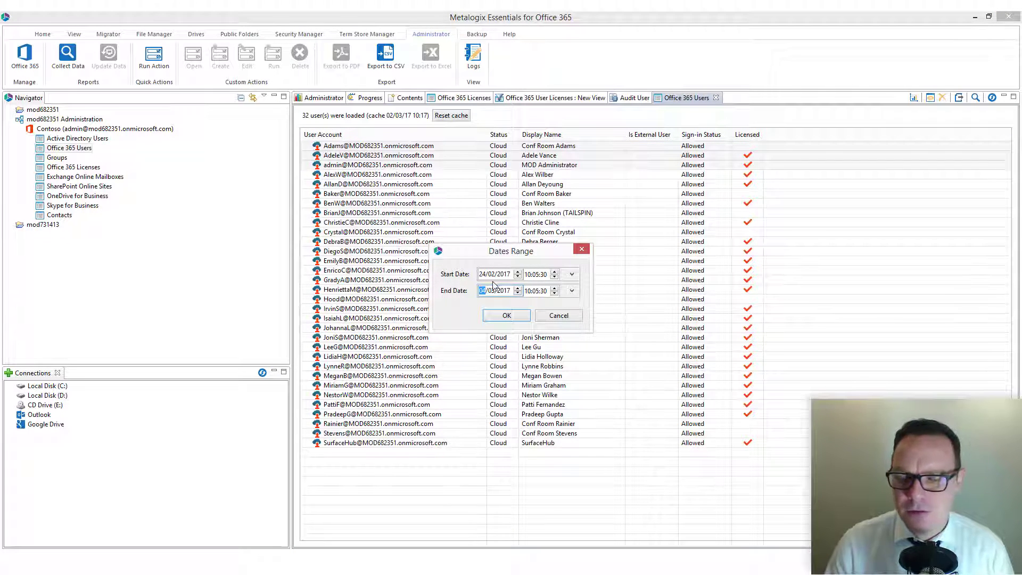
click(558, 315)
Select several more users in the Office 365 Users list.
click(381, 165)
ctrl+click(381, 175)
ctrl+click(353, 146)
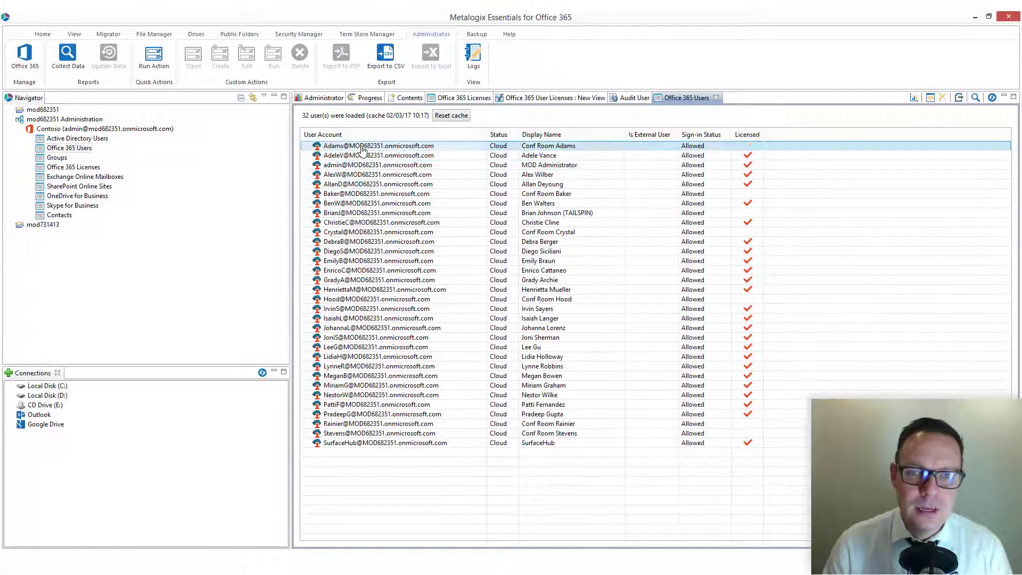
ctrl+click(390, 289)
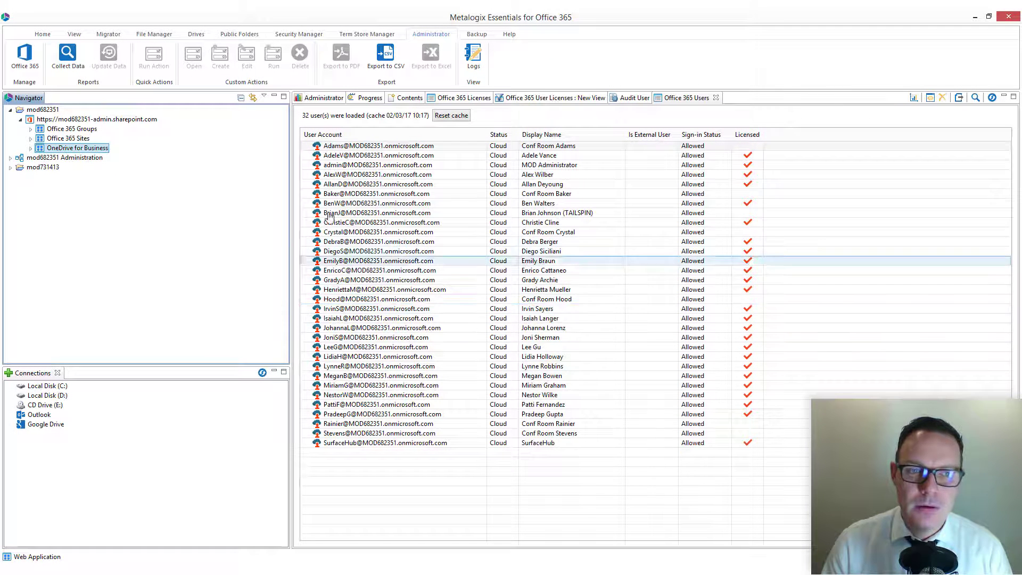
Expand OneDrive for Business to list user drives and start Collect Statistics Data on it.
click(30, 149)
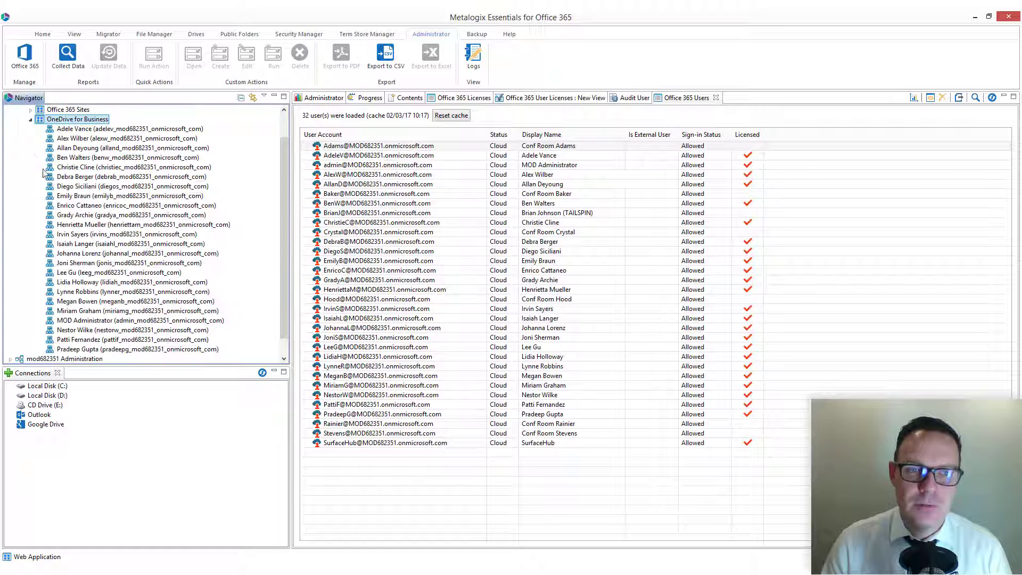
scroll(286, 159, up, 1)
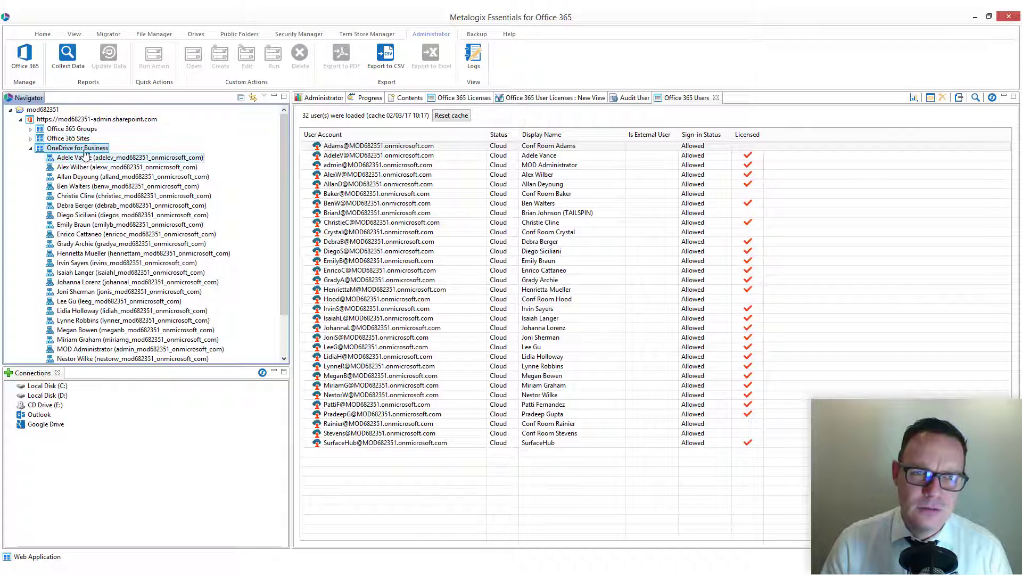
right_click(87, 149)
click(127, 154)
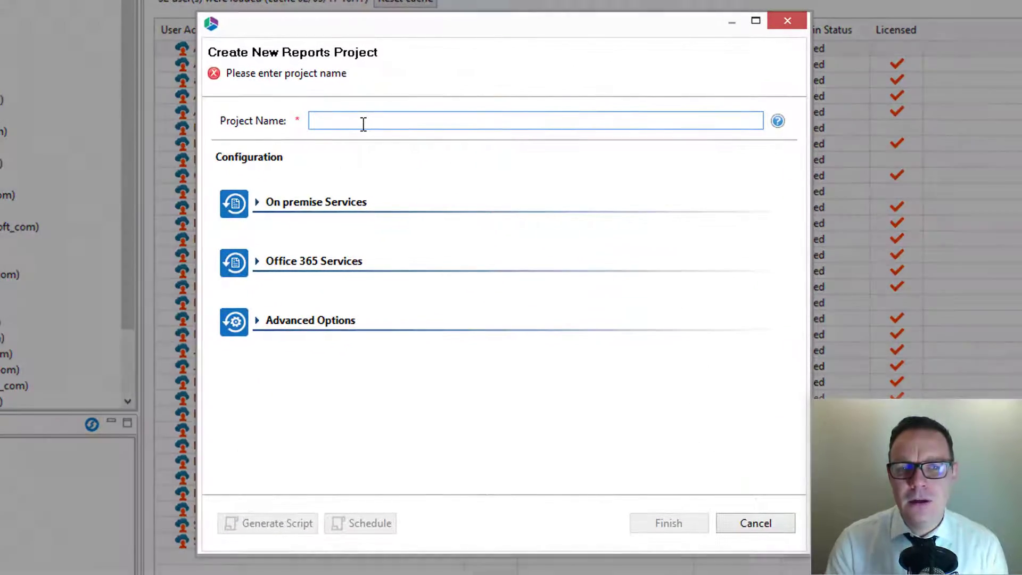
Name the project OneDrives, connect with the tenant administrator login, and include OneDrive for Business.
text(On)
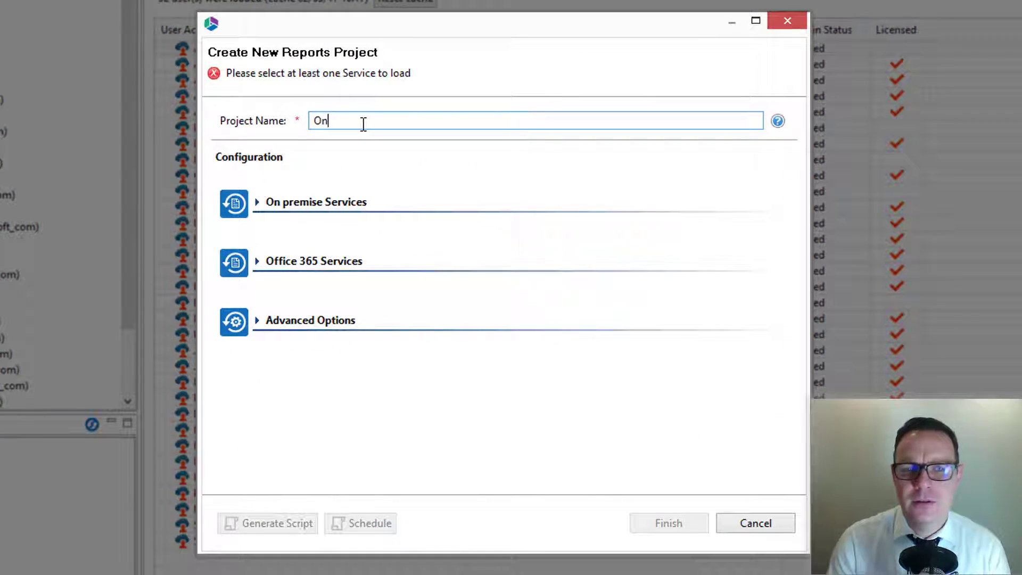
text(eDrives)
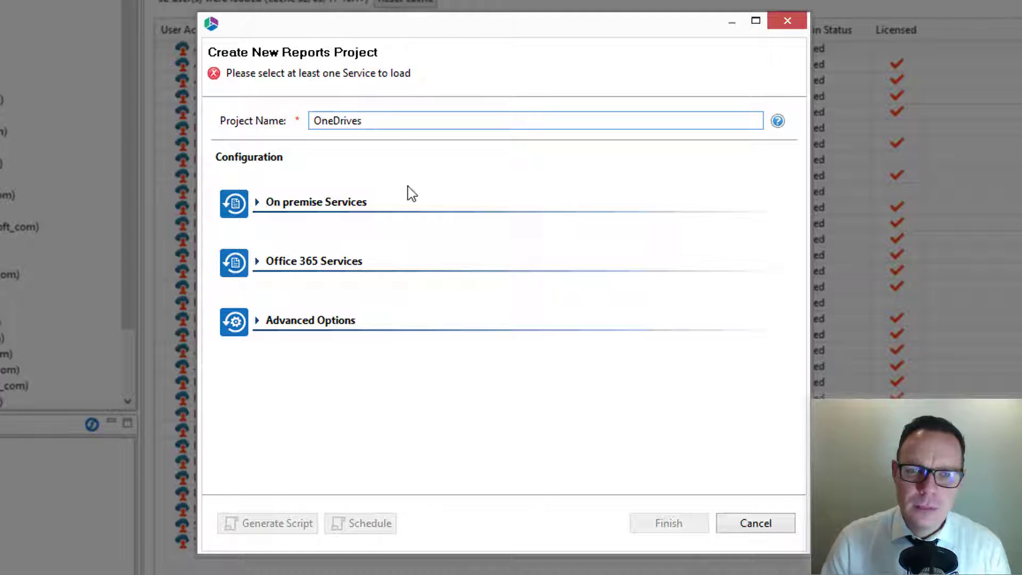
click(278, 264)
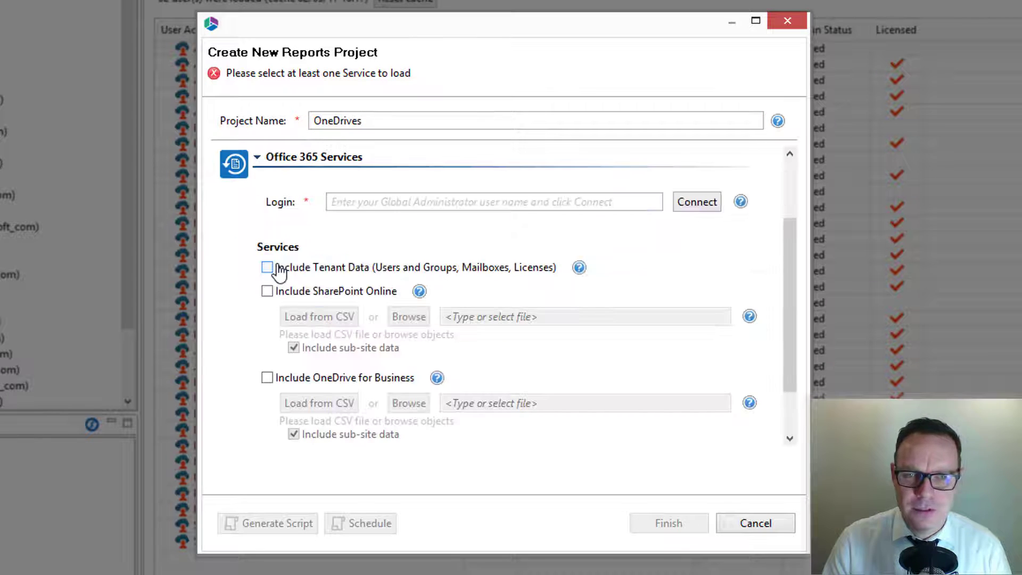
click(382, 199)
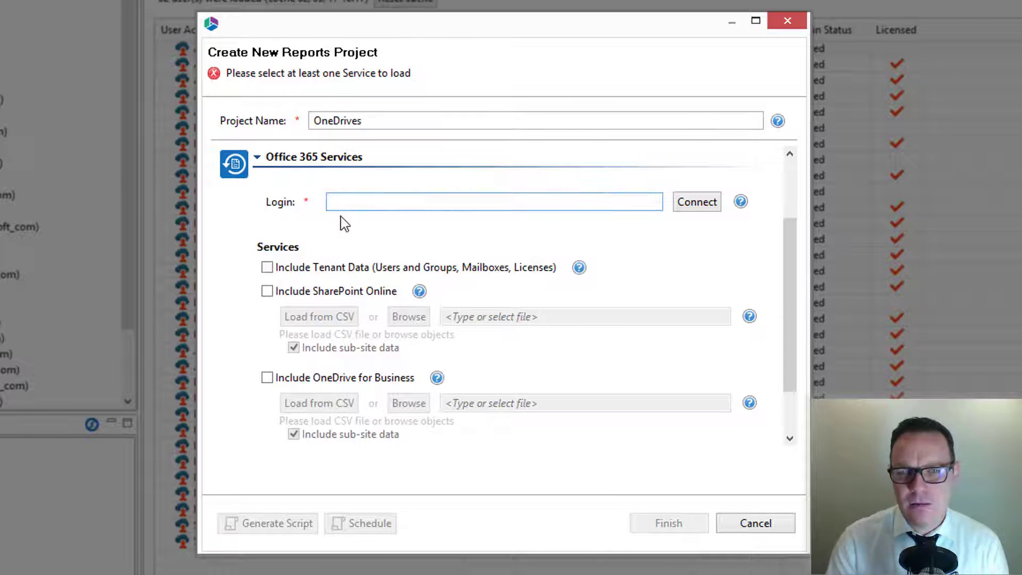
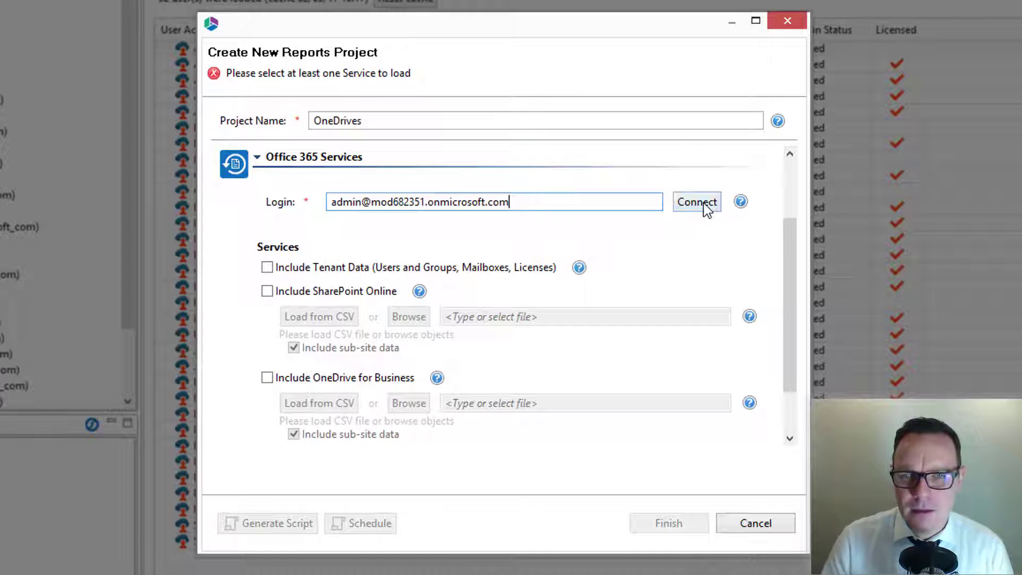
click(686, 206)
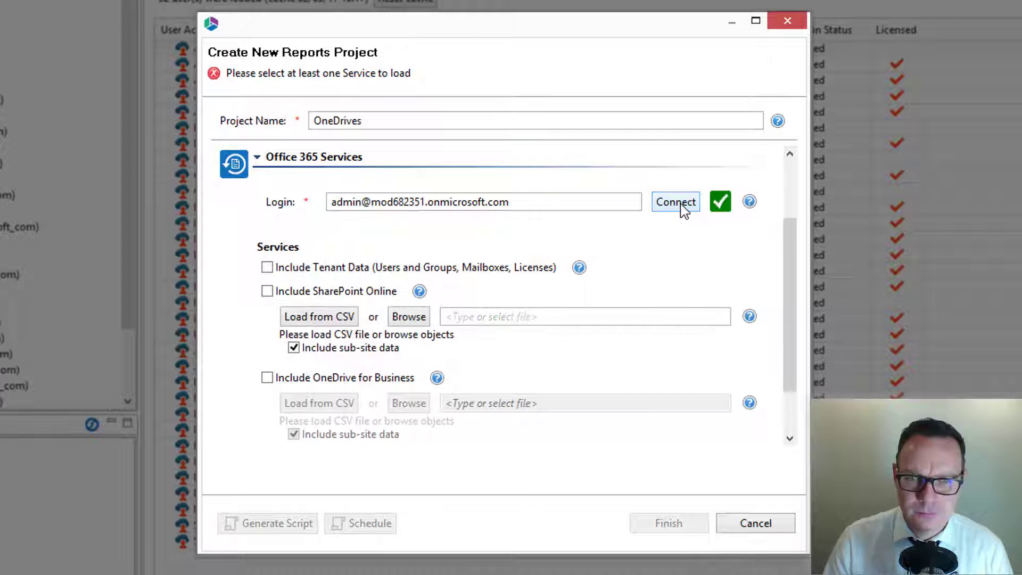
click(266, 378)
Select all OneDrive sites and save the user list as OneDrive users CSV.csv on the Desktop.
drag(790, 309, 788, 367)
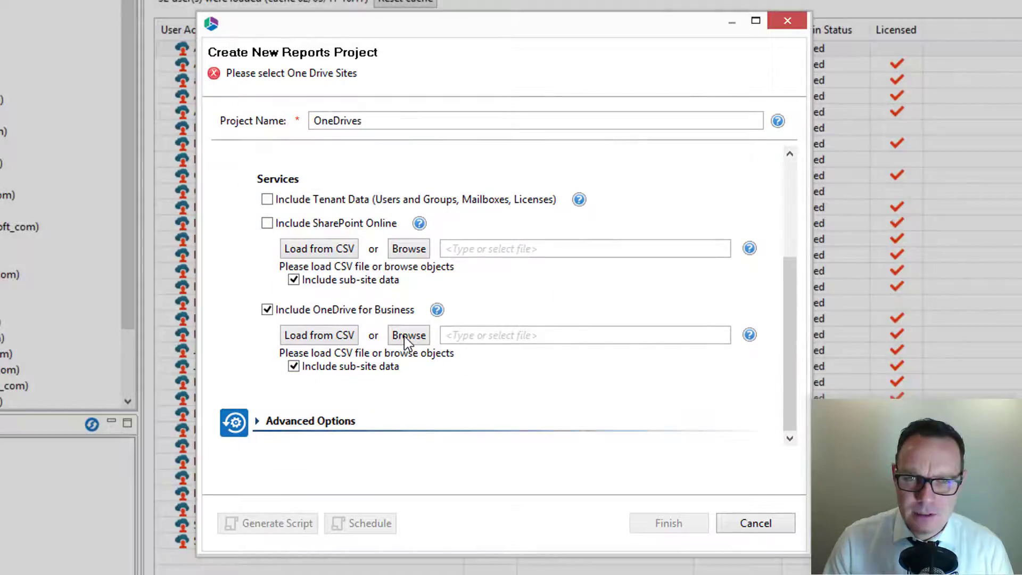
click(407, 336)
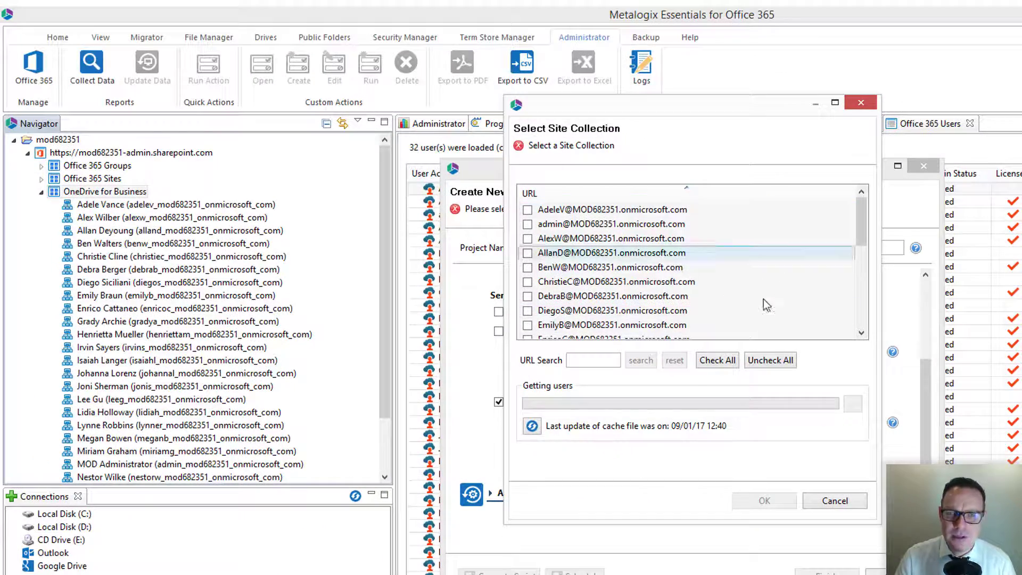
click(724, 360)
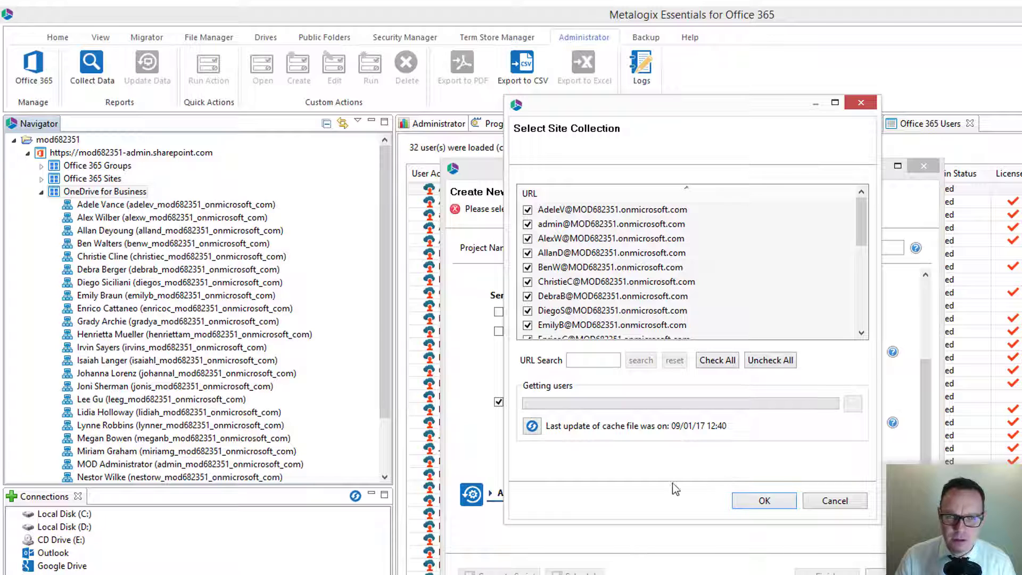
click(752, 500)
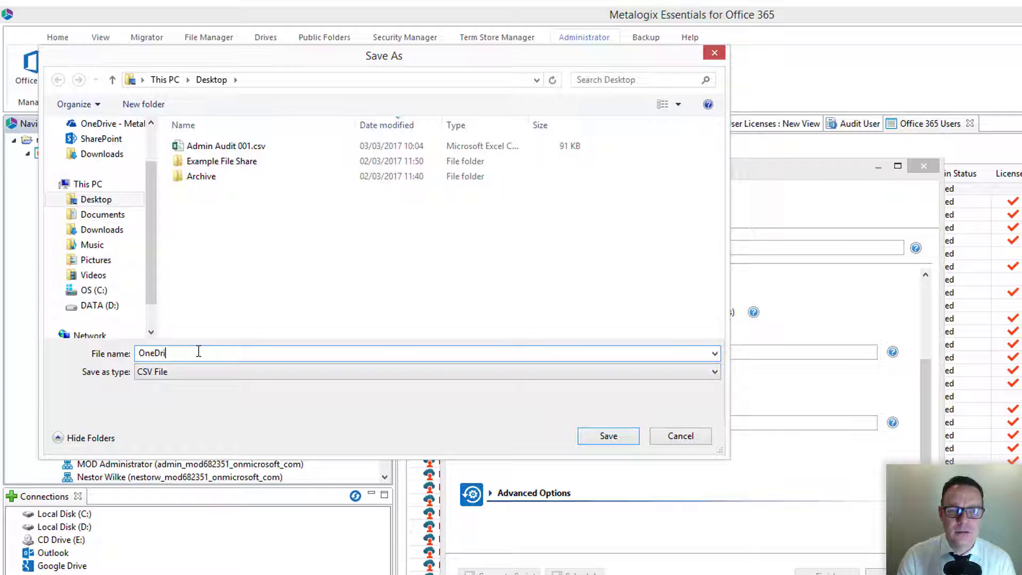
text(CSV)
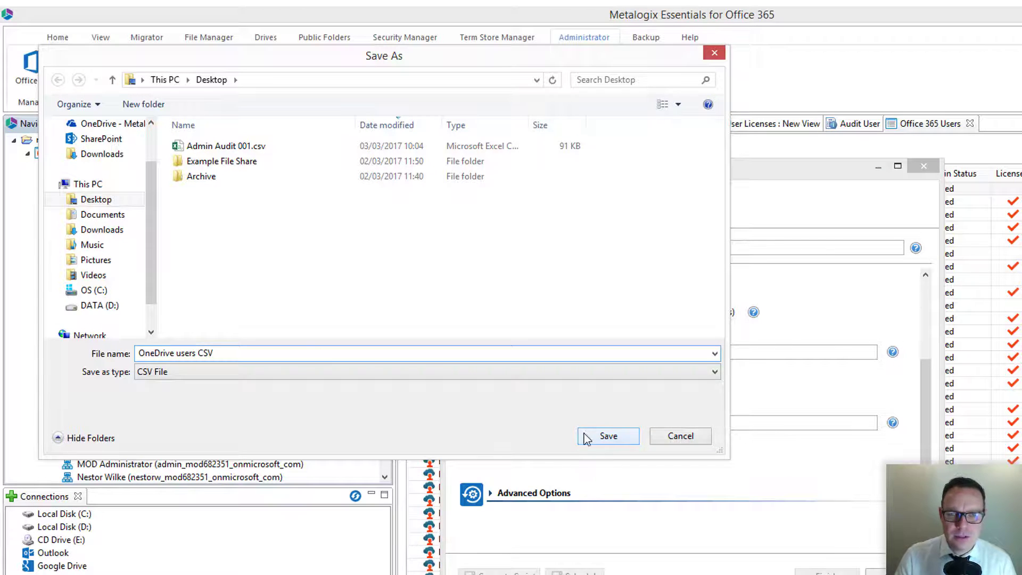
click(584, 433)
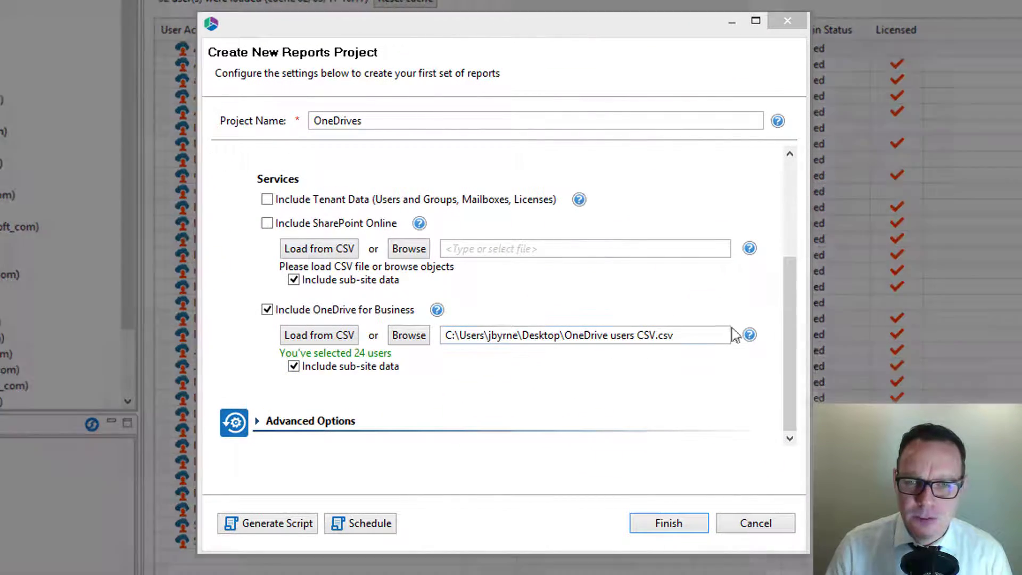
Keep the default advanced options and finish the project to collect OneDrives statistics.
click(303, 421)
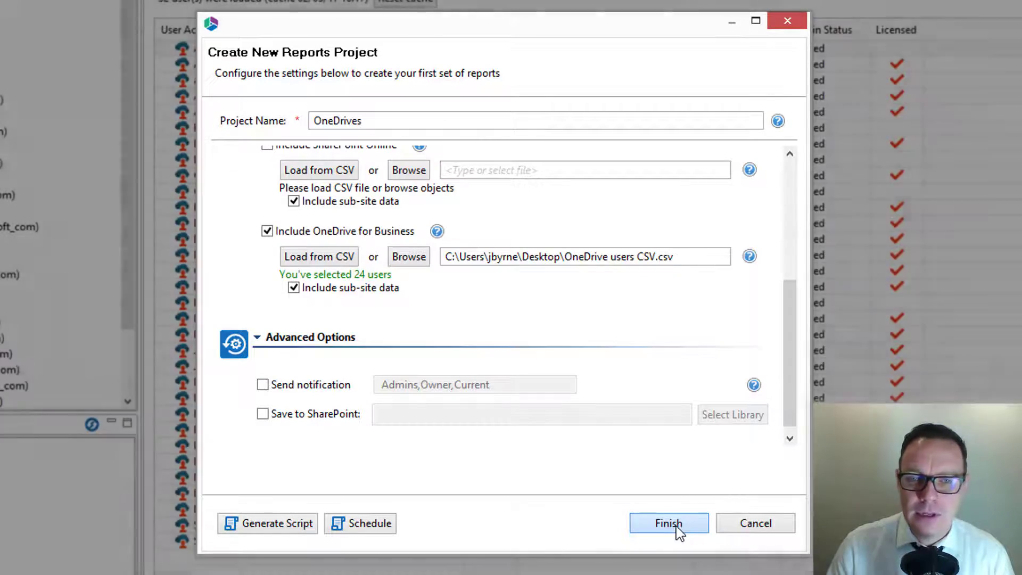
click(671, 524)
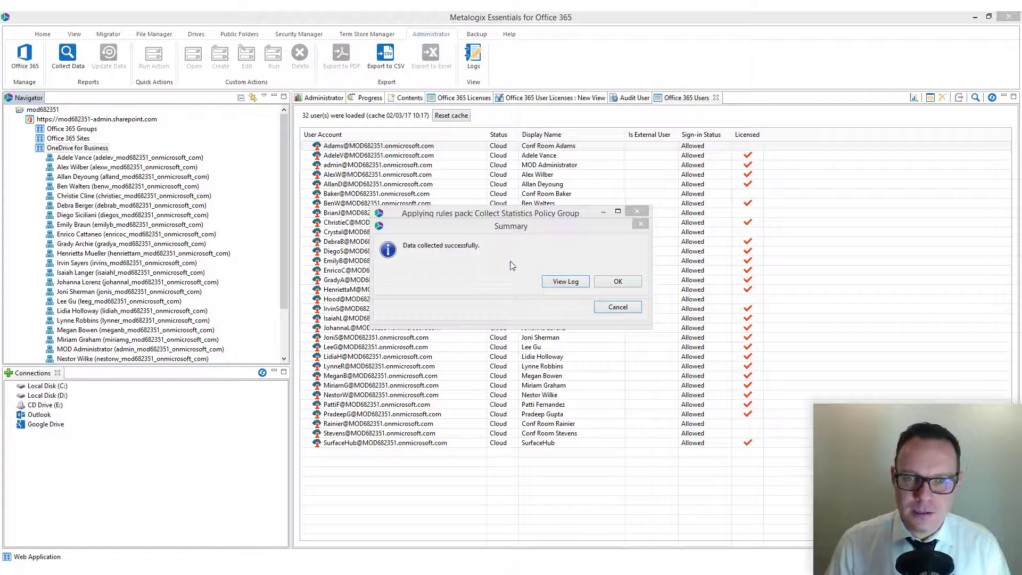
Scroll through the data-collection log, close it, and collapse OneDrive for Business.
click(565, 282)
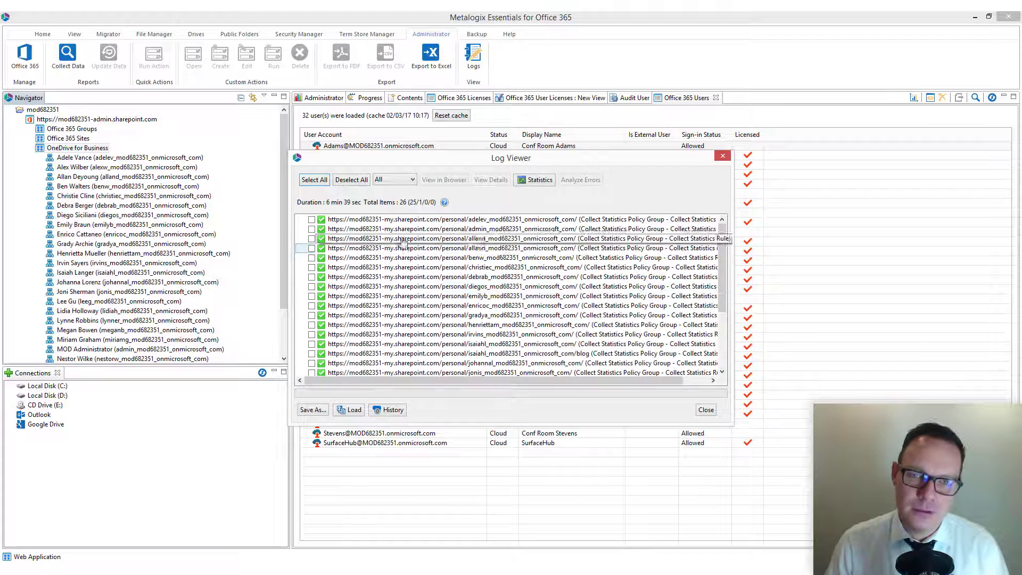
scroll(603, 298, down, 3)
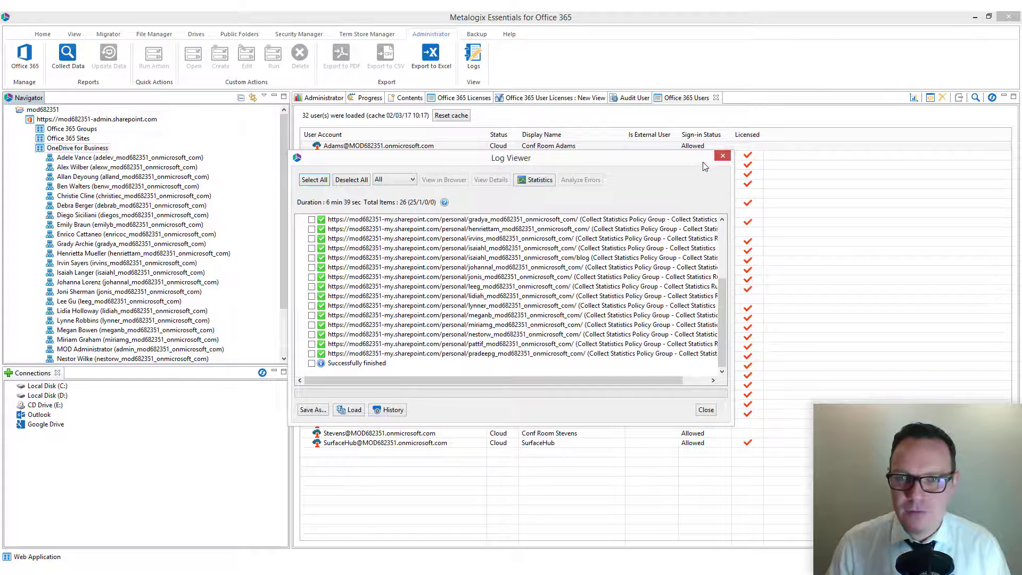
click(722, 157)
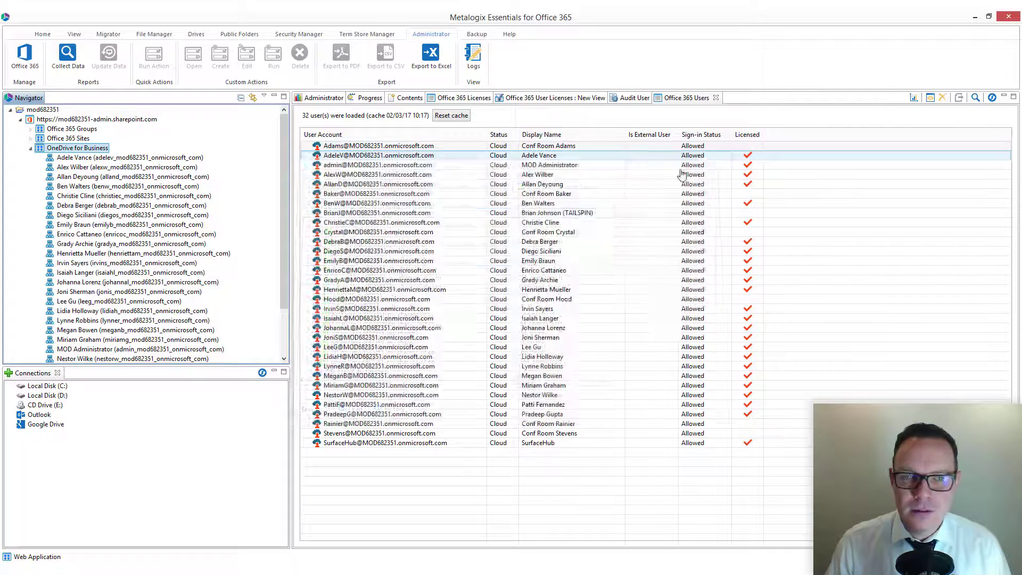
click(31, 148)
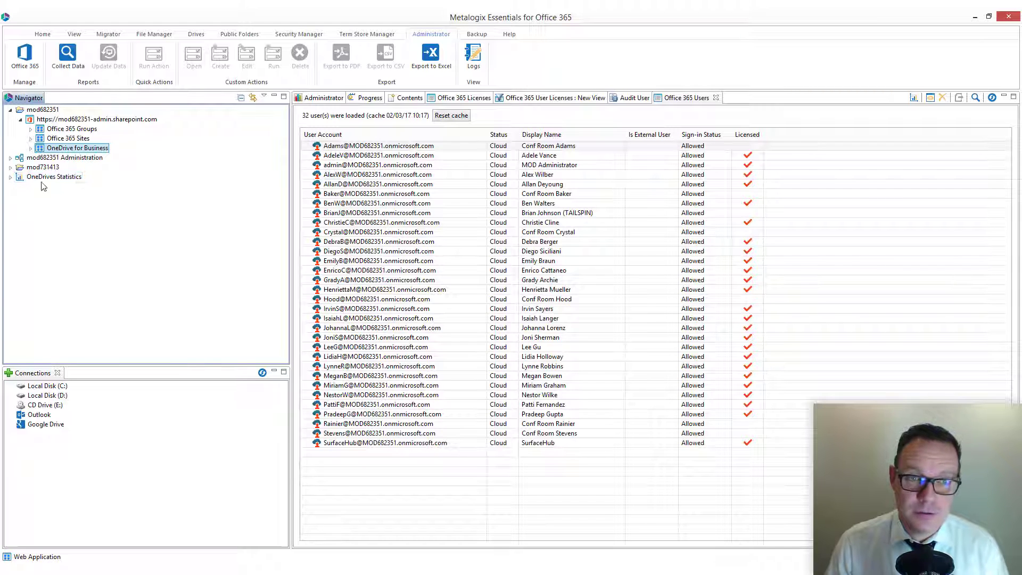
Expand OneDrives Statistics and open the dashboard for all 24 OneDrives.
click(10, 177)
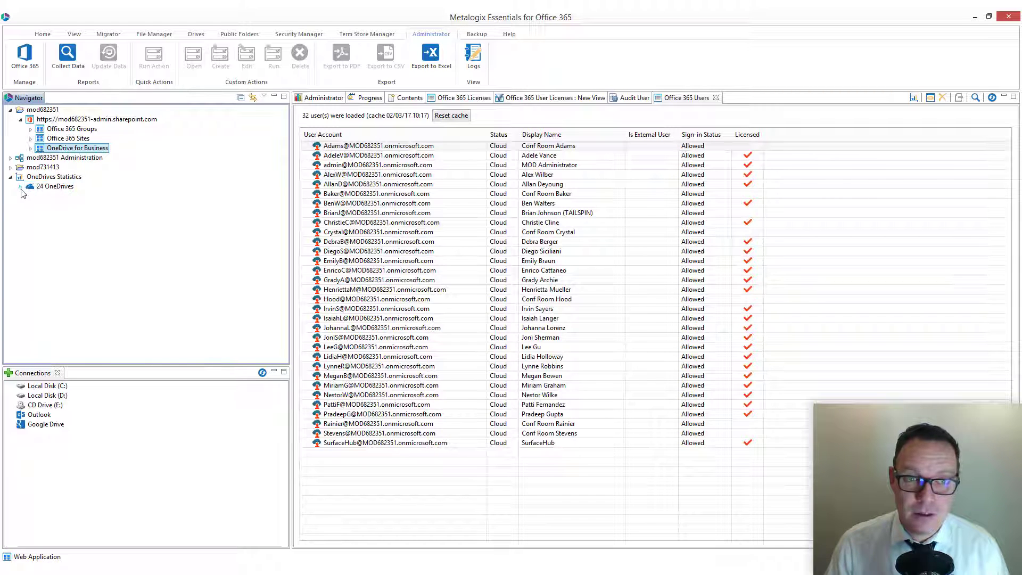
click(21, 186)
scroll(282, 207, up, 3)
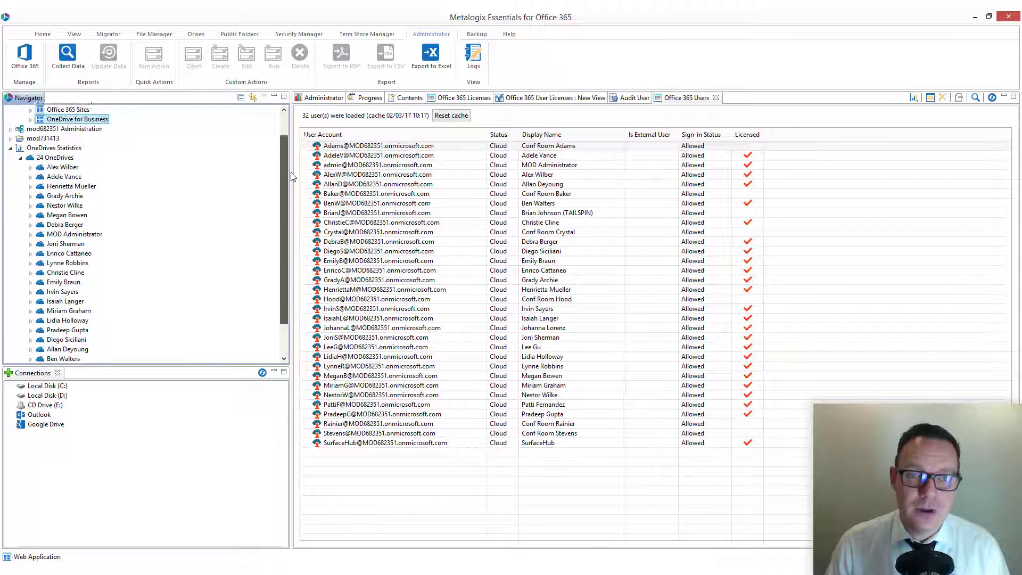
click(54, 186)
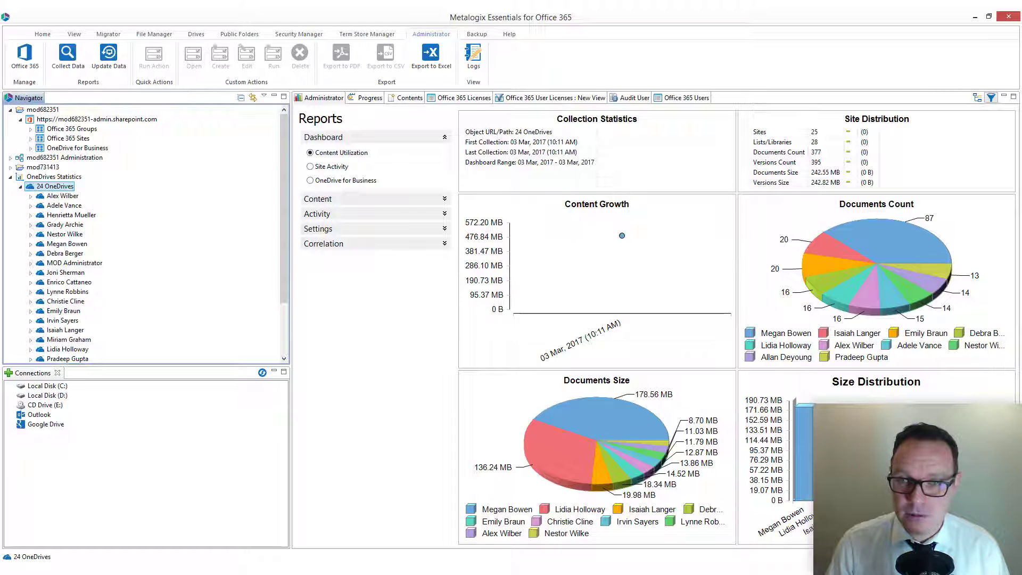
View Size Distribution, User Activity and Documents Extensions (by Count), then one user's OneDrive dashboard.
double_click(875, 452)
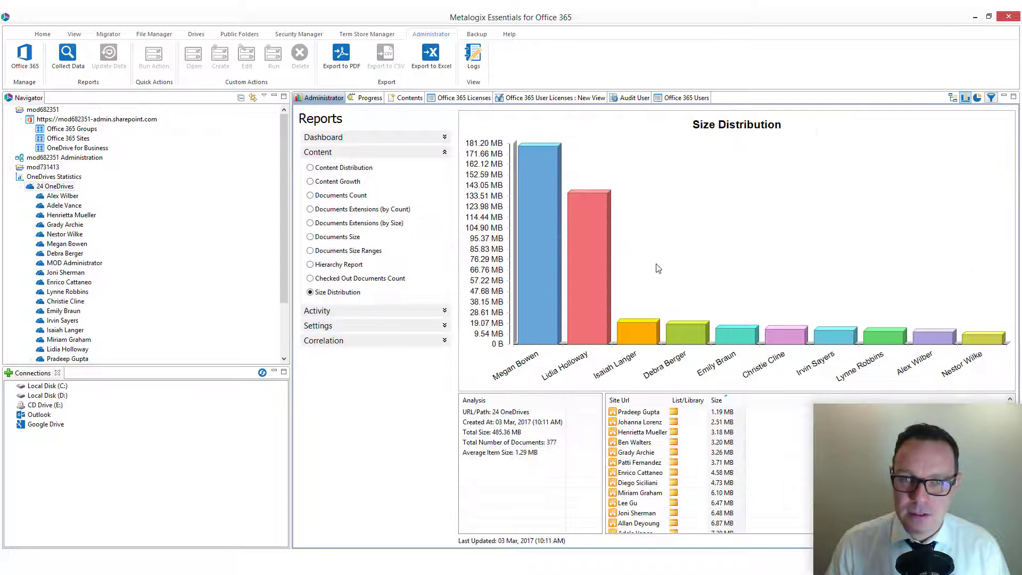
mouse_move(538, 159)
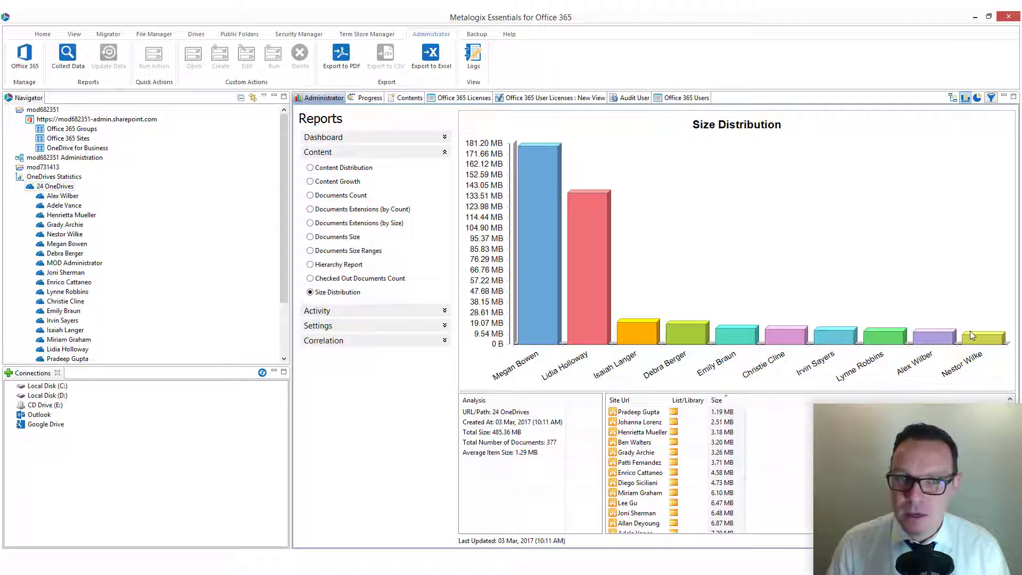
click(427, 314)
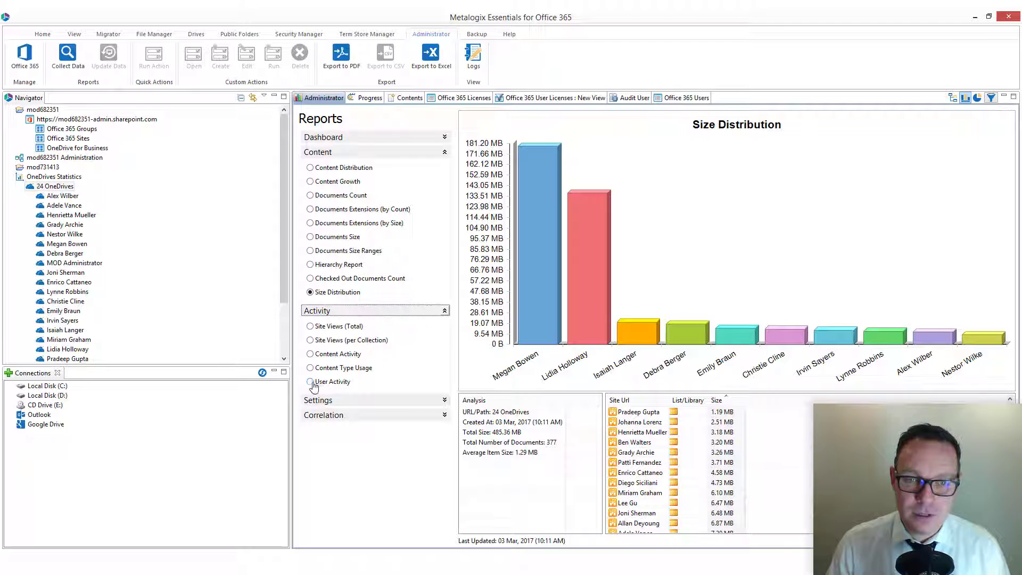
click(311, 382)
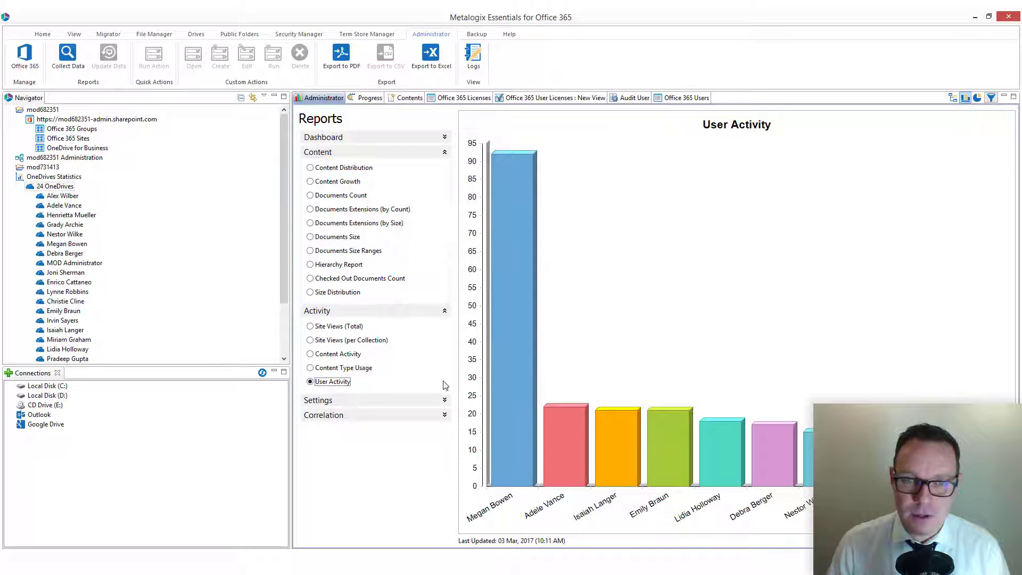
click(335, 211)
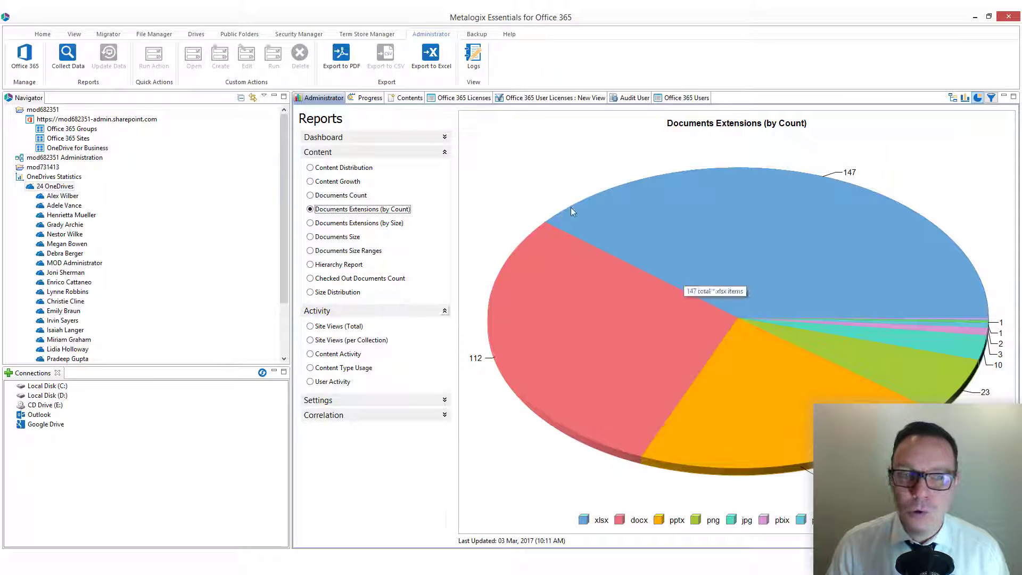
click(62, 197)
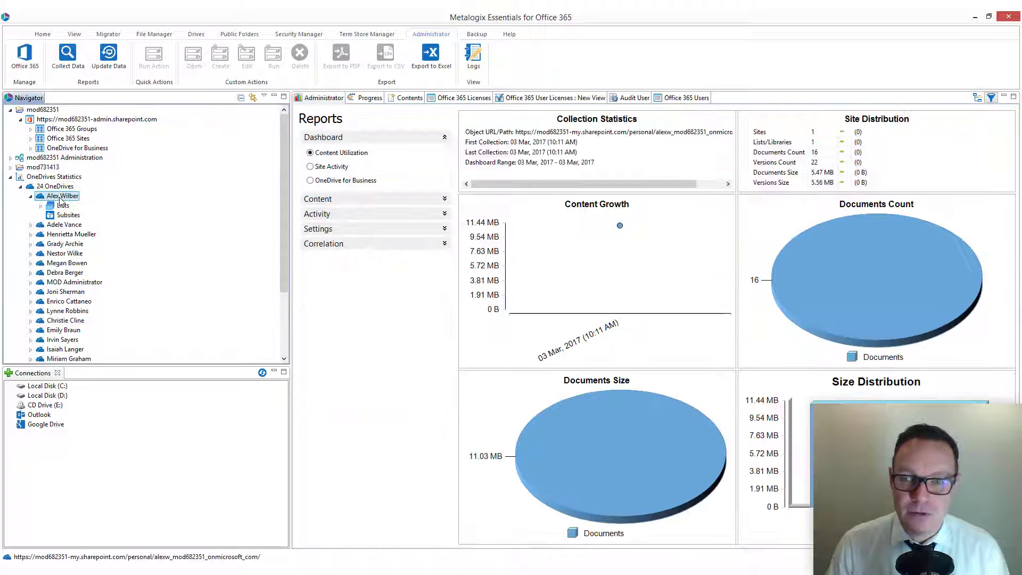
Show this OneDrive's User Activity chart under Activity reports, whose main bar reaches about 14.
click(365, 215)
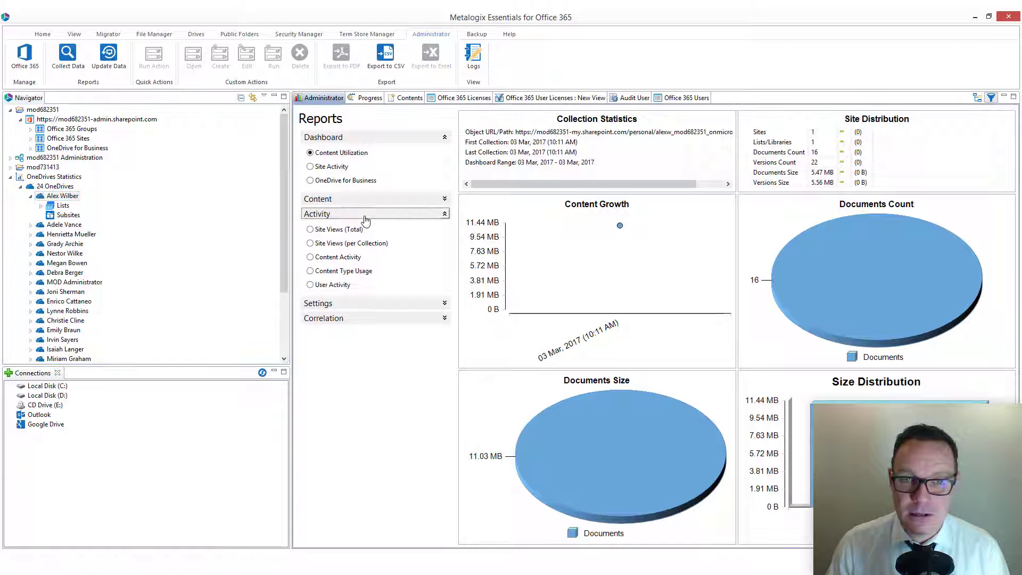
click(335, 285)
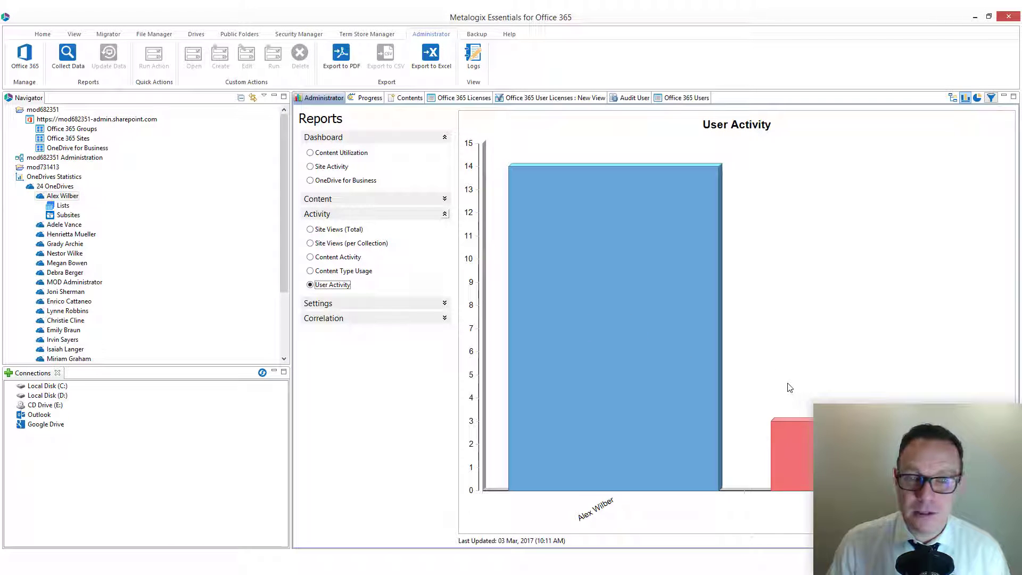
mouse_move(669, 233)
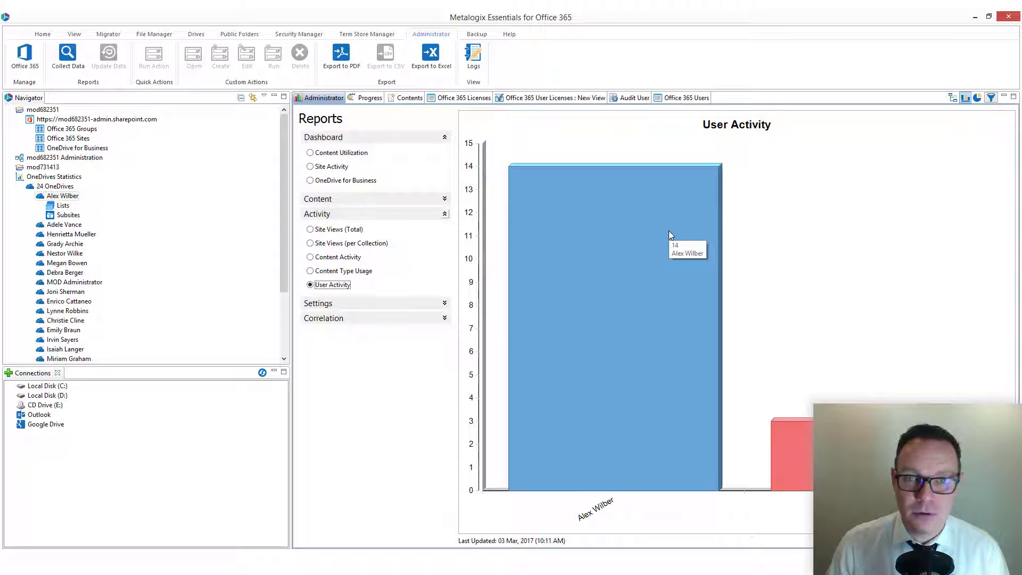